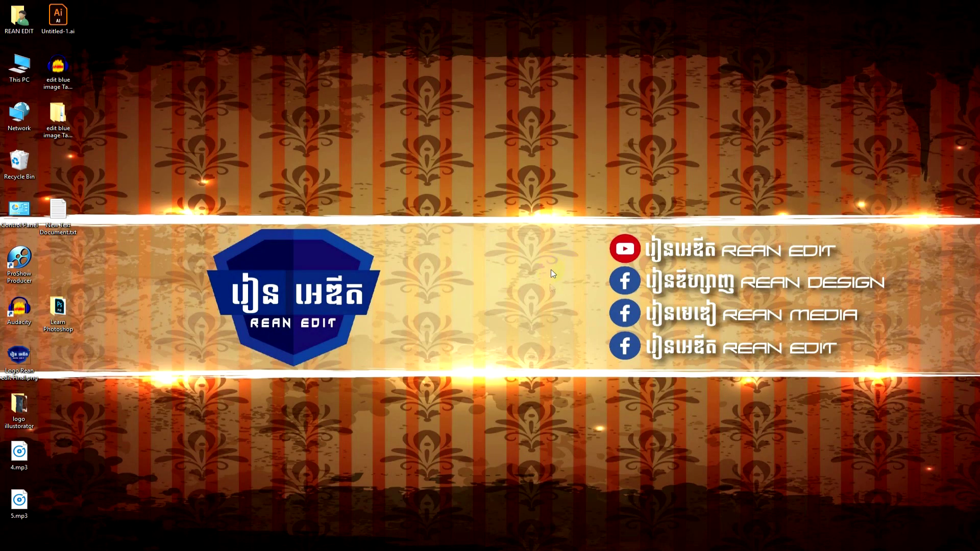
Bring up the composite document and nudge its window into position
click(503, 542)
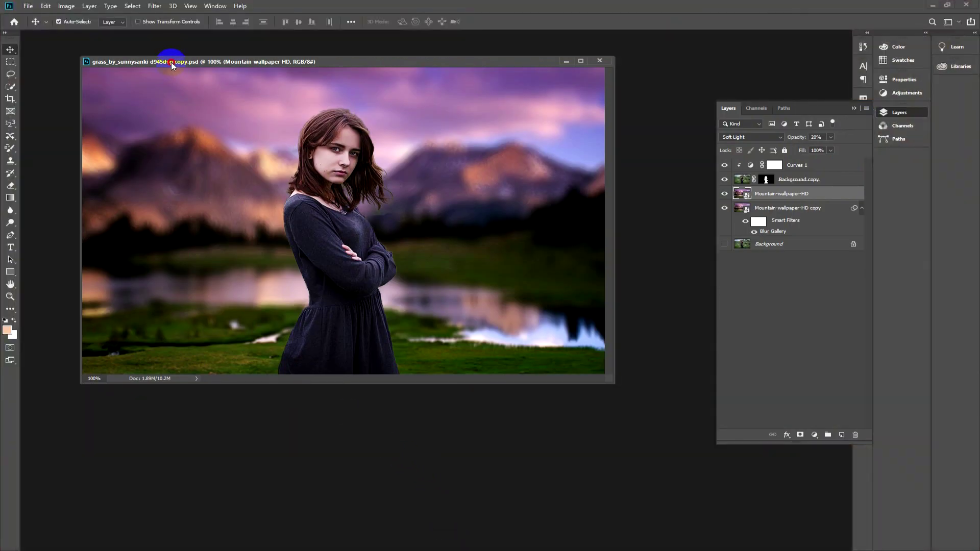
drag(171, 62, 187, 69)
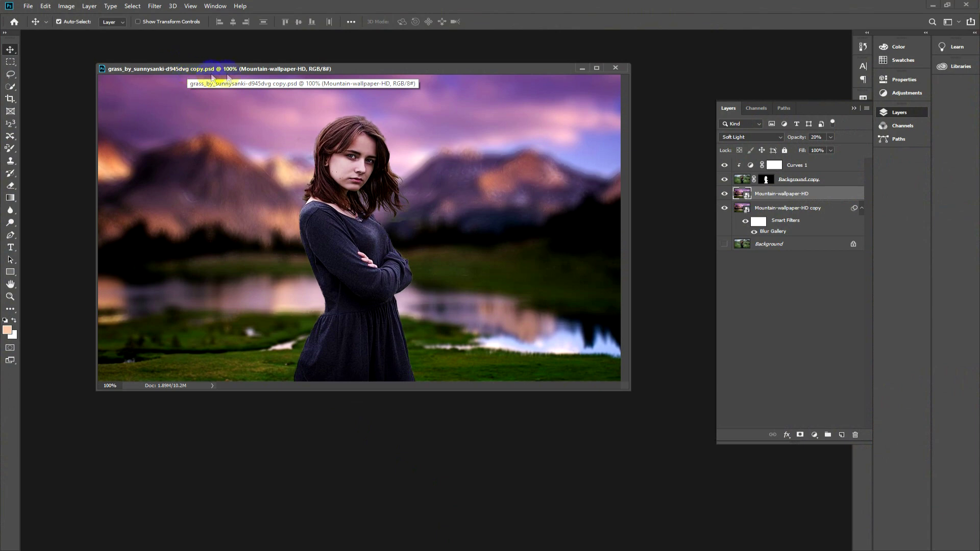
drag(360, 74, 370, 72)
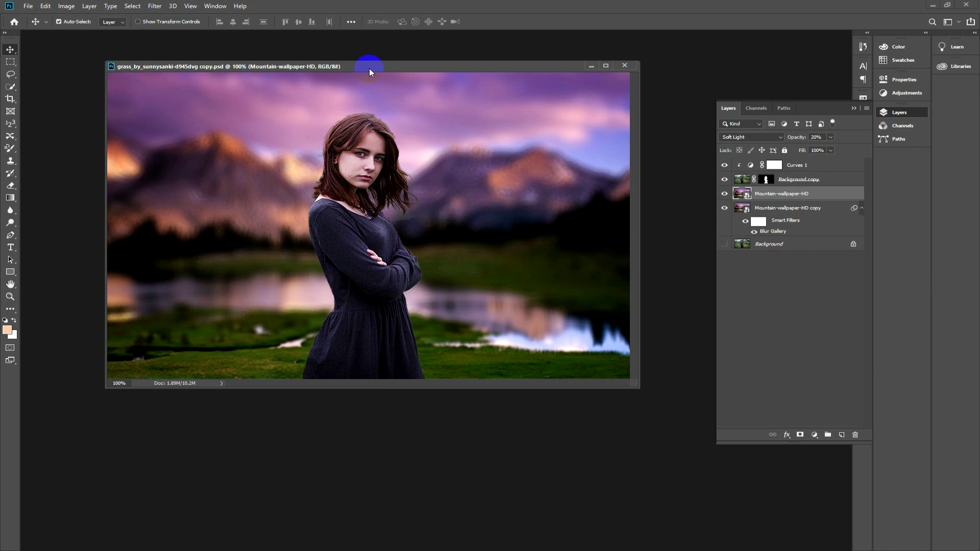
drag(370, 68, 372, 80)
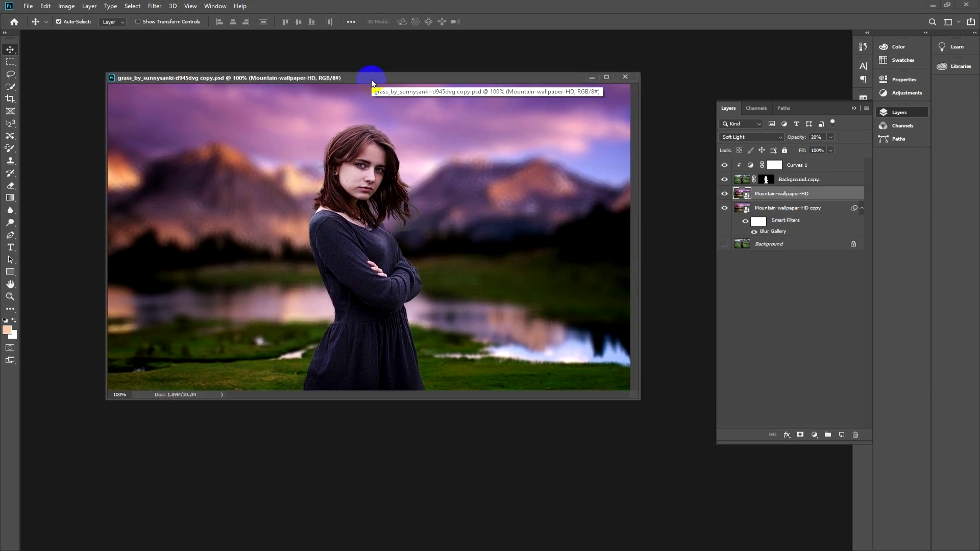
drag(372, 81, 354, 68)
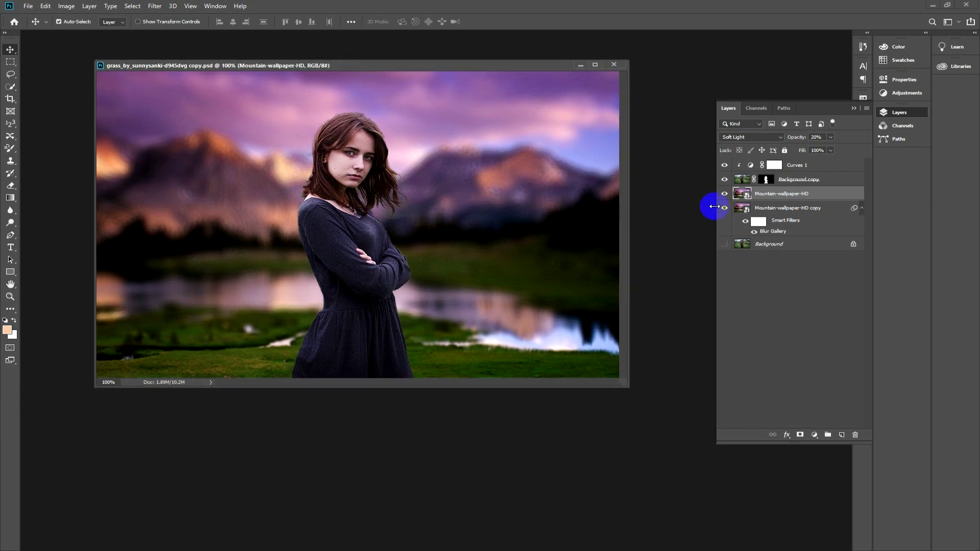
Toggle Curves 1, Background copy and Mountain-wallpaper-HD visibility to compare each layer, leaving all visible
click(724, 165)
mouse_move(725, 180)
mouse_down()
mouse_move(722, 211)
mouse_move(700, 240)
mouse_up()
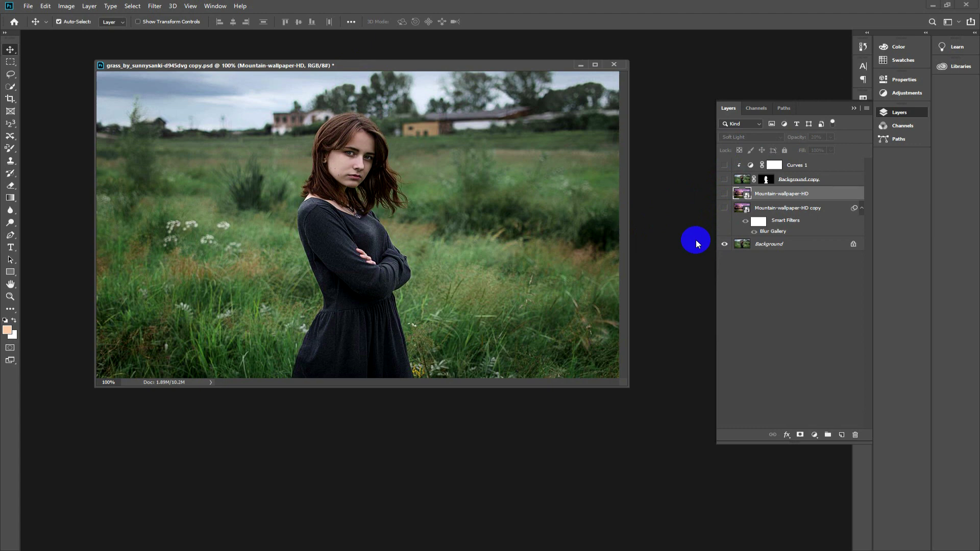
click(724, 208)
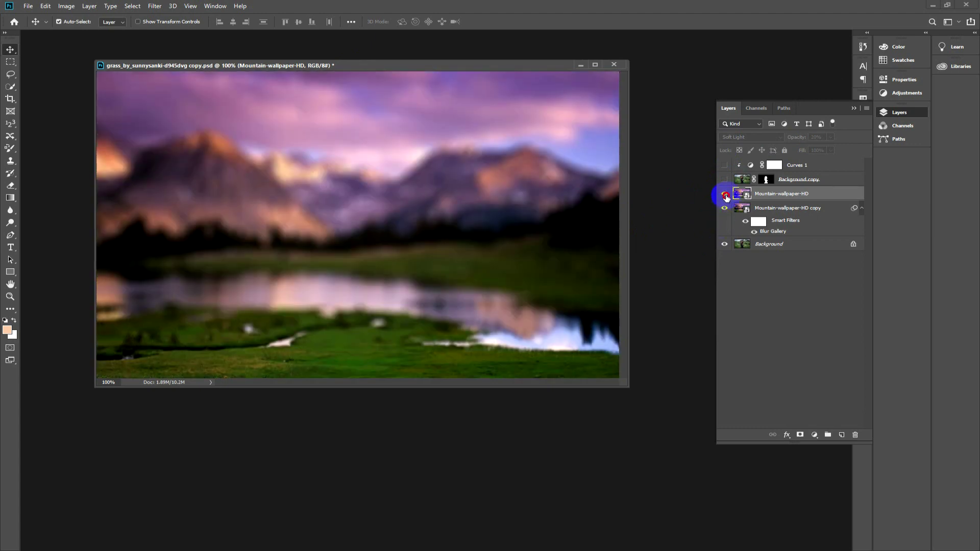
click(725, 180)
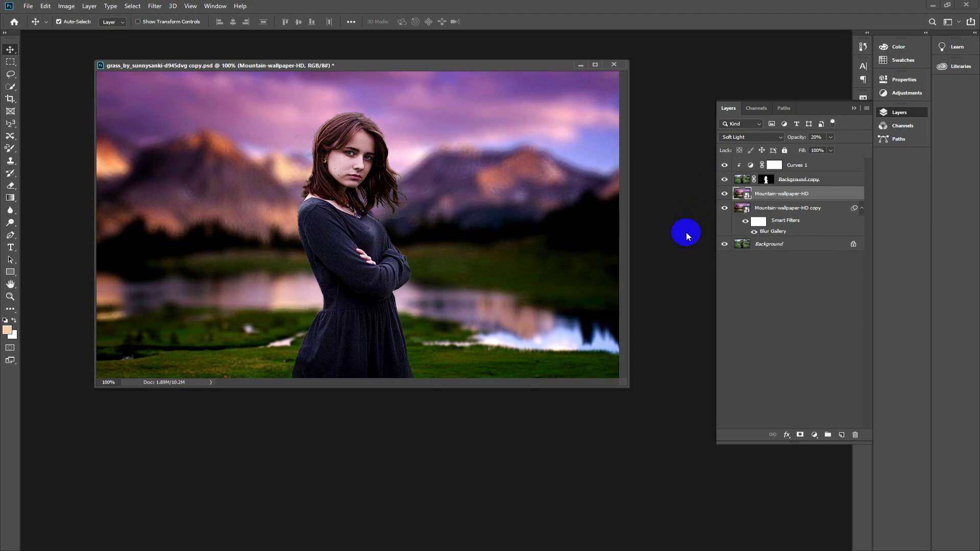
click(725, 194)
click(725, 194)
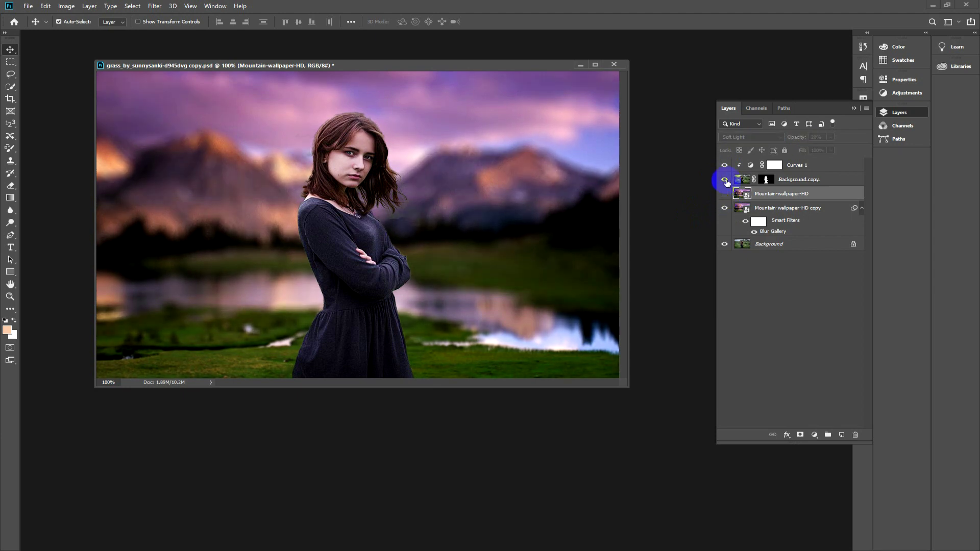
click(725, 194)
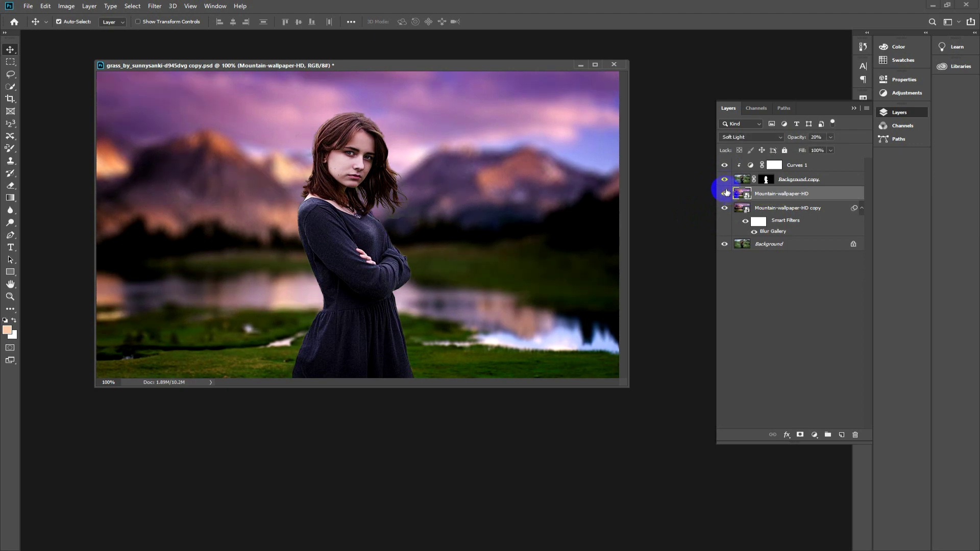
Drag grass_by_sunnysanki-d945dvg.jpg from Lesson06 into Photoshop as a floating window
click(579, 64)
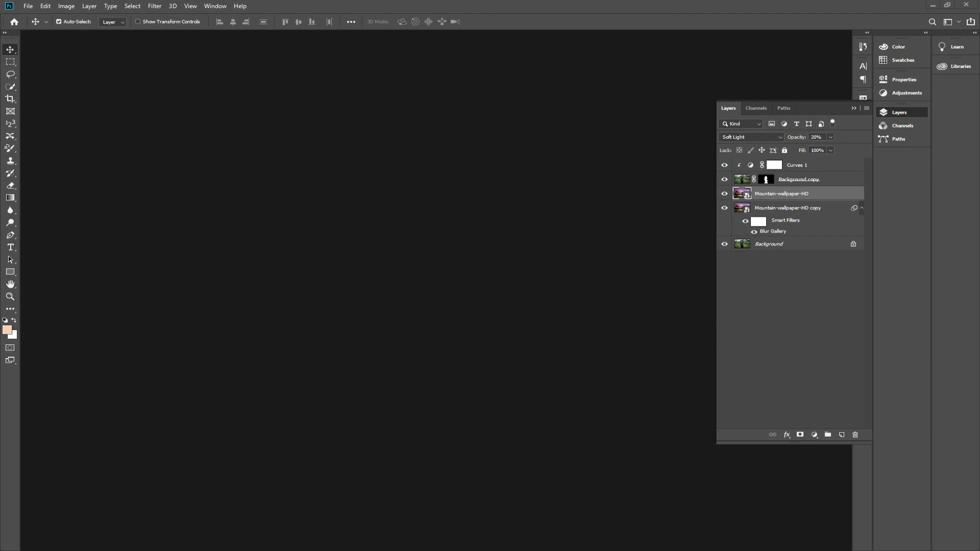
click(264, 508)
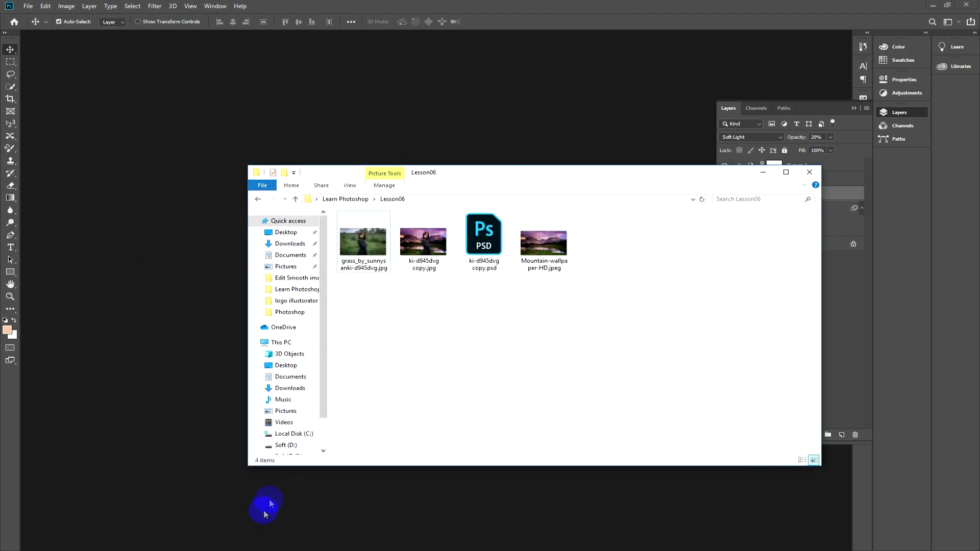
mouse_move(363, 239)
mouse_down()
mouse_move(229, 162)
mouse_move(200, 113)
mouse_up()
drag(97, 37, 236, 84)
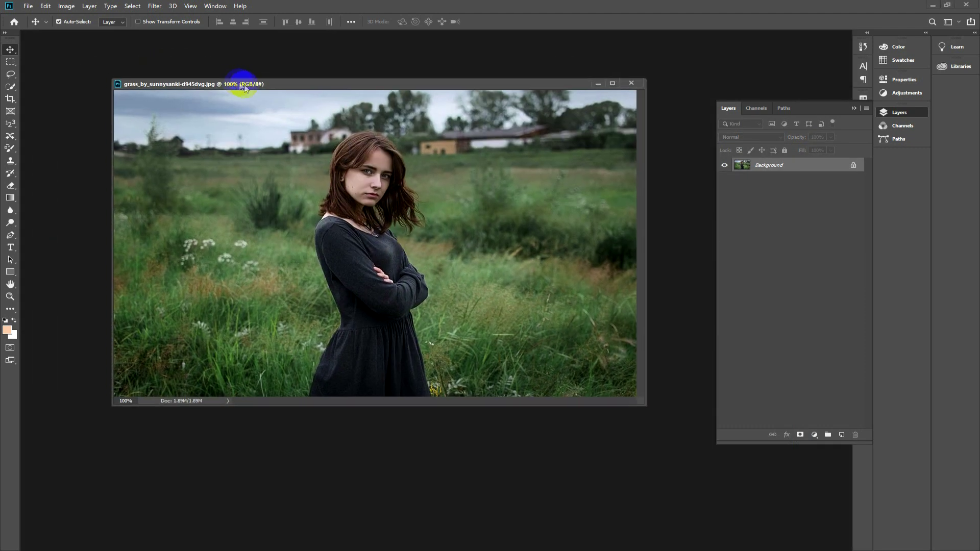
Duplicate the grass photo as 'grass_by_sunnysanki-d945dvg copy', close the original, and reposition the window
right_click(335, 86)
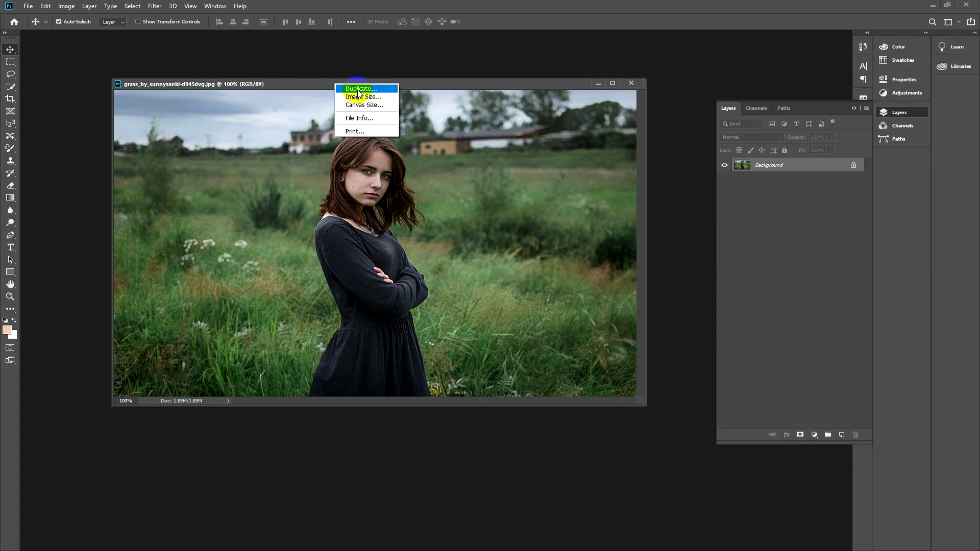
click(352, 90)
click(562, 174)
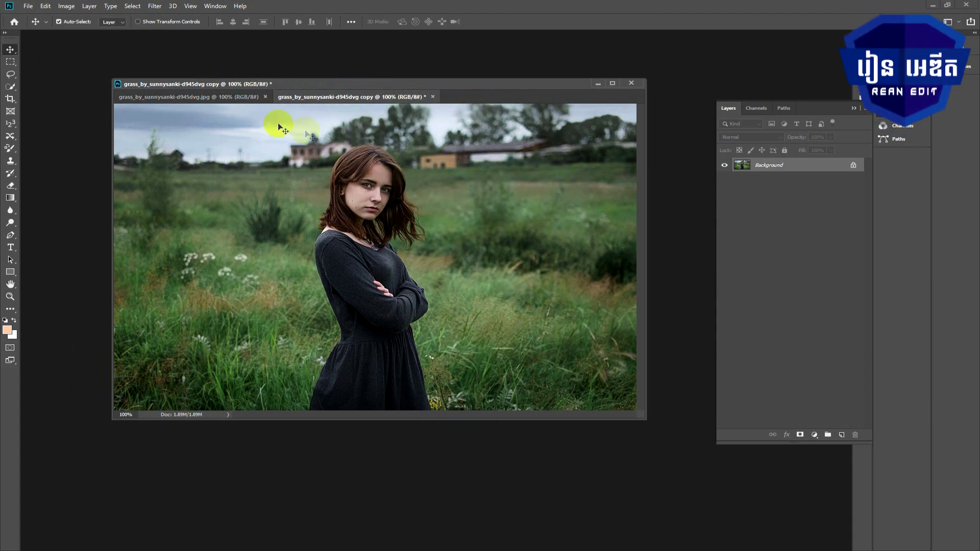
click(265, 97)
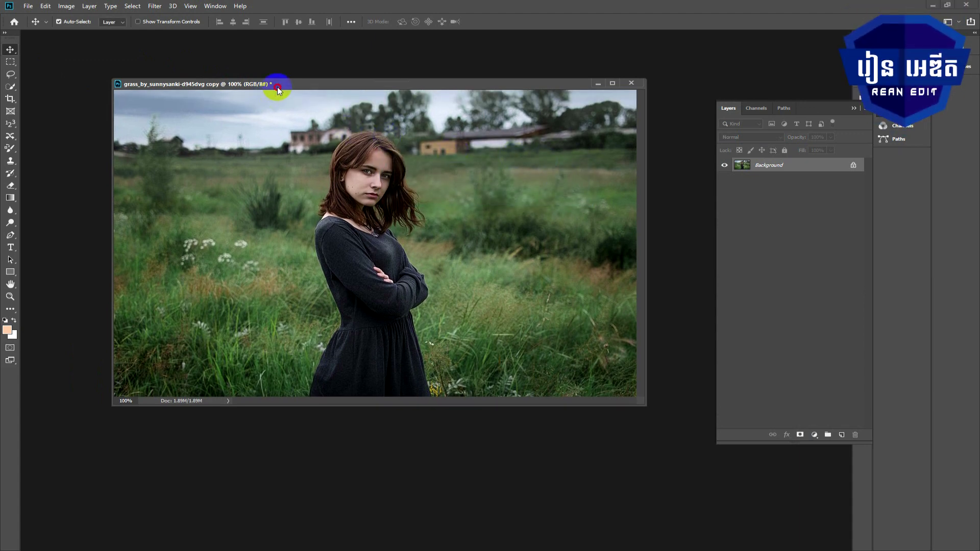
drag(278, 87, 259, 84)
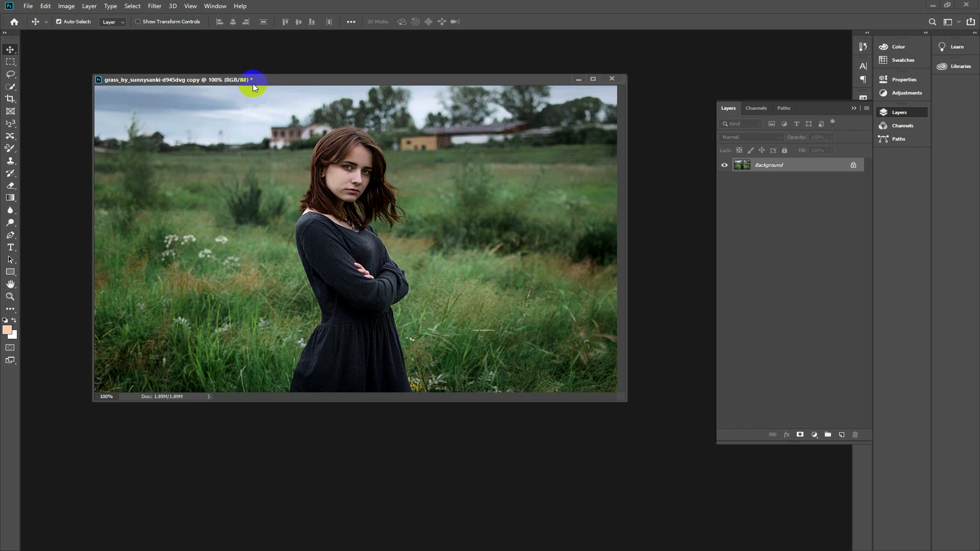
drag(270, 80, 289, 82)
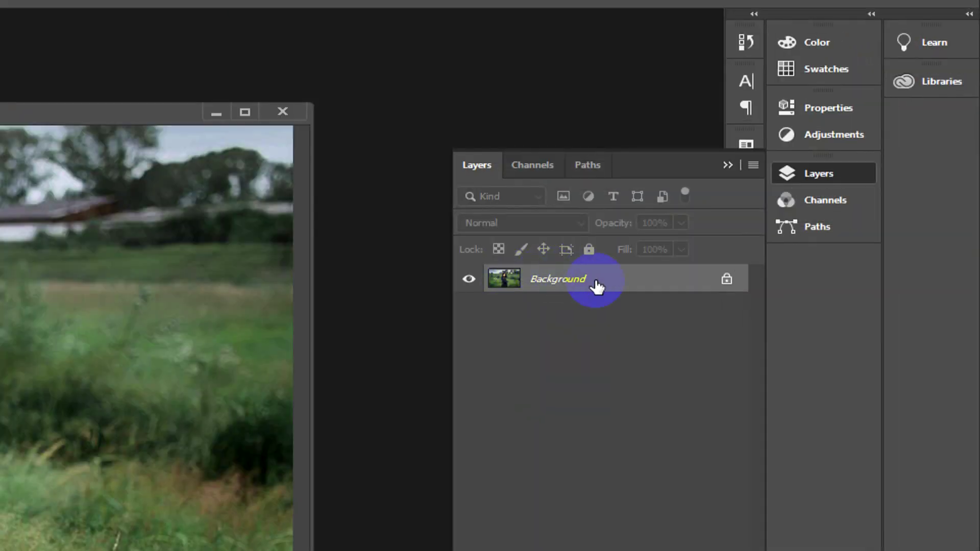
Copy the Background into Layer 1 with Ctrl+J, hide the Background, and select Layer 1
drag(579, 278, 582, 278)
key(ctrl+j)
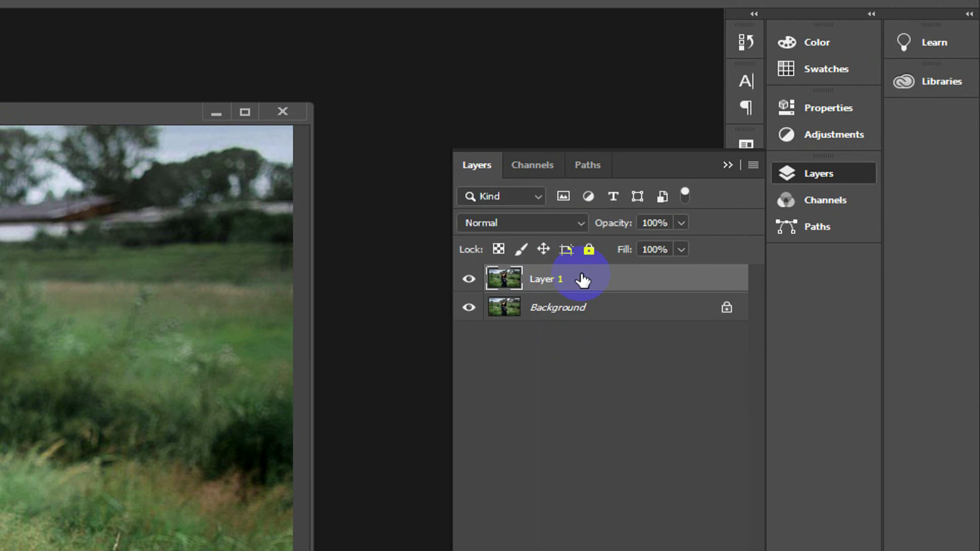
click(469, 308)
click(505, 284)
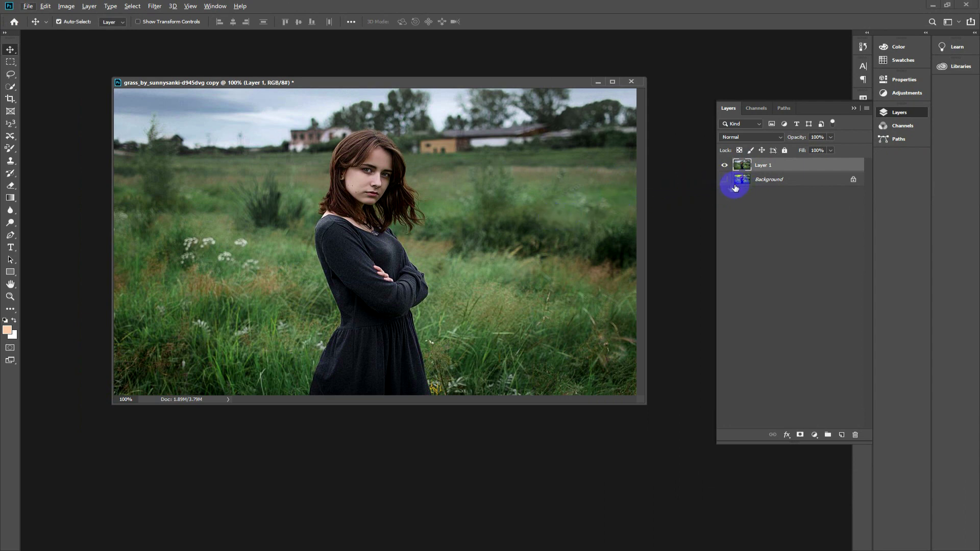
Pick the Quick Selection tool set to add to the selection
click(11, 86)
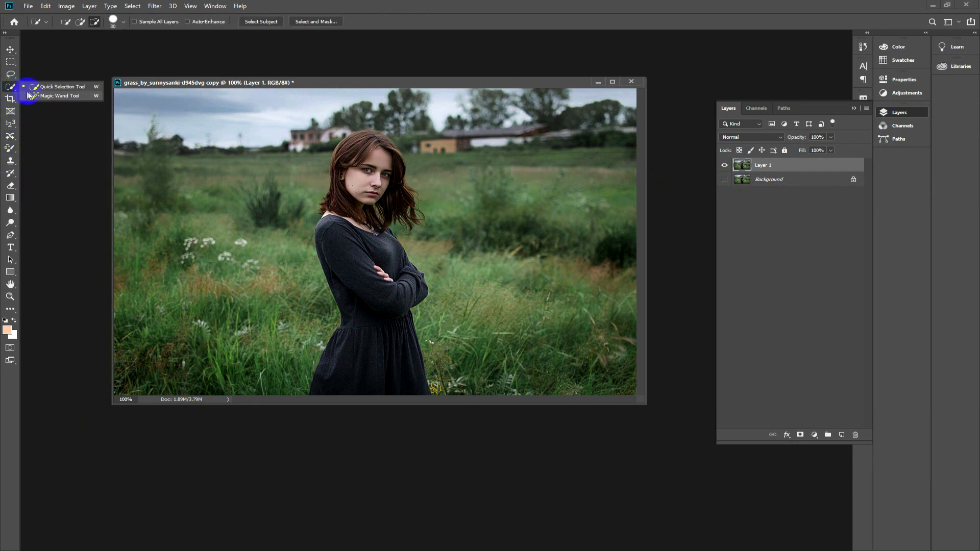
click(44, 87)
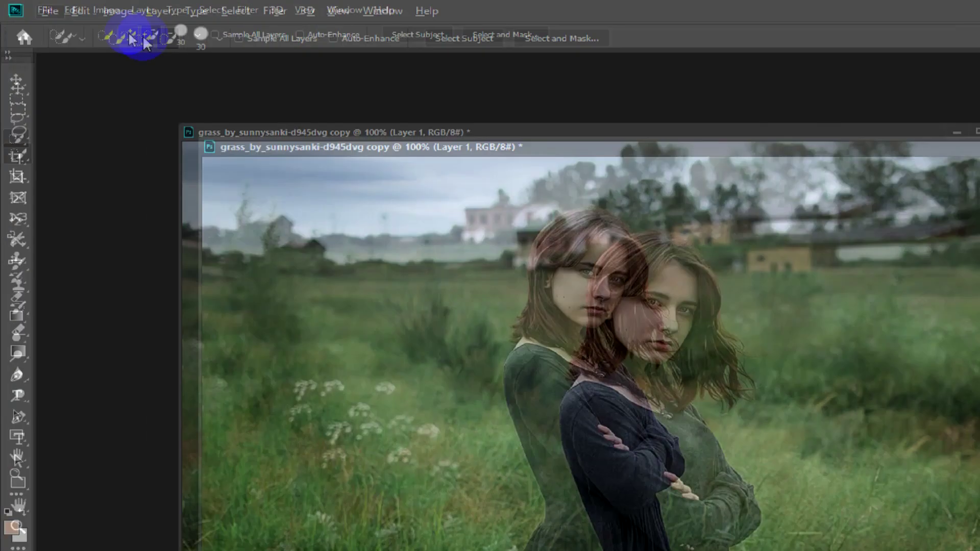
click(14, 174)
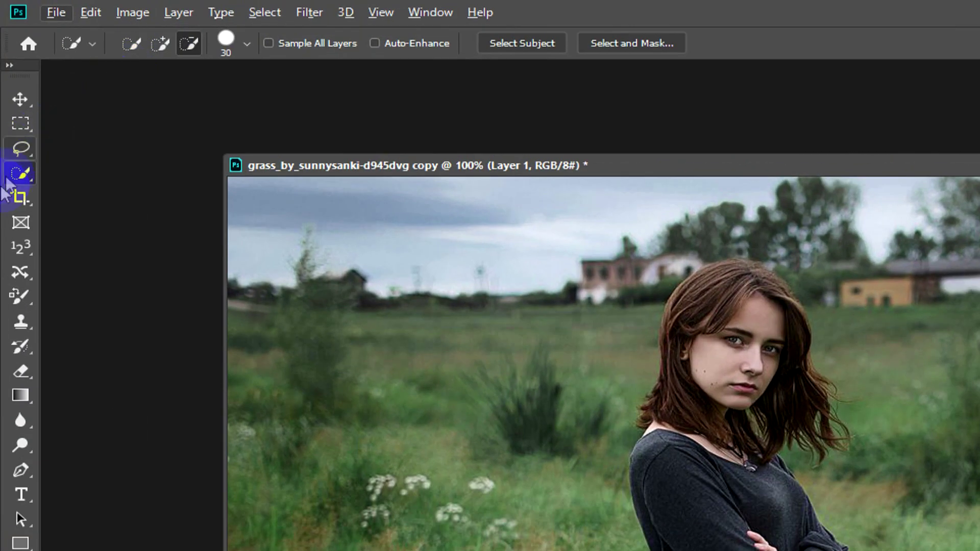
click(128, 177)
click(159, 43)
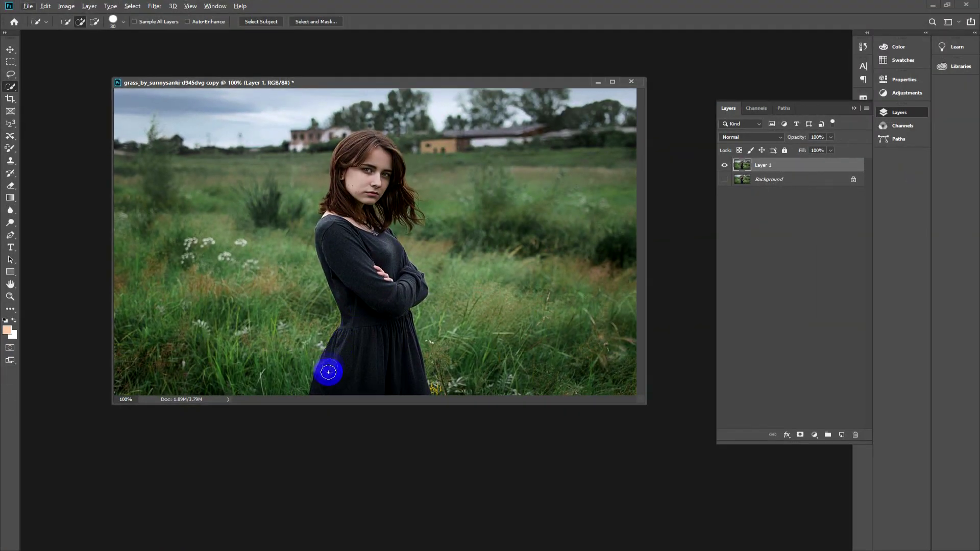
Brush the selection over the girl's dress, sleeve, face, neck and hair
mouse_move(328, 372)
mouse_down()
mouse_move(324, 385)
mouse_move(372, 313)
mouse_move(345, 219)
mouse_move(359, 224)
mouse_move(339, 186)
mouse_move(328, 208)
mouse_move(348, 147)
mouse_move(387, 149)
mouse_move(408, 212)
mouse_move(339, 164)
mouse_up()
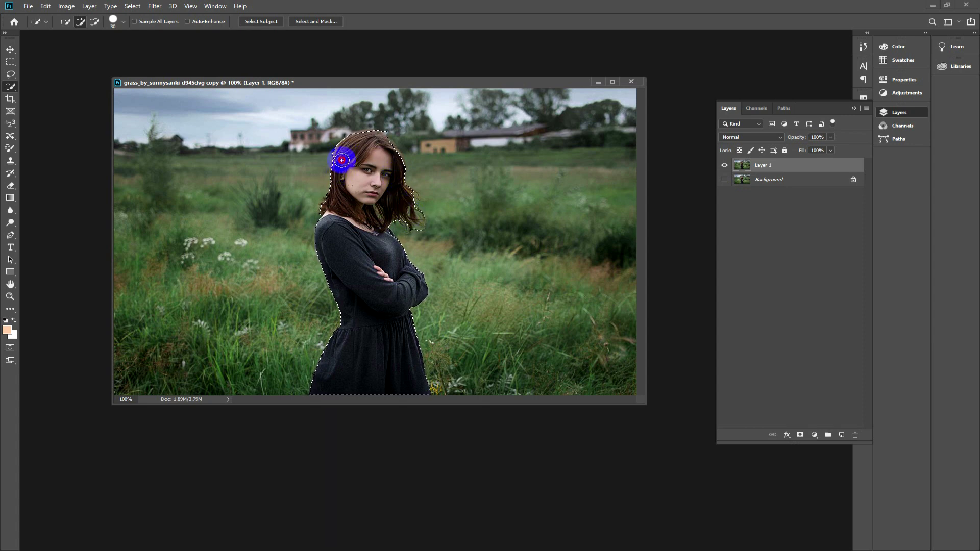
mouse_move(341, 170)
mouse_down()
mouse_move(309, 390)
mouse_move(339, 354)
mouse_up()
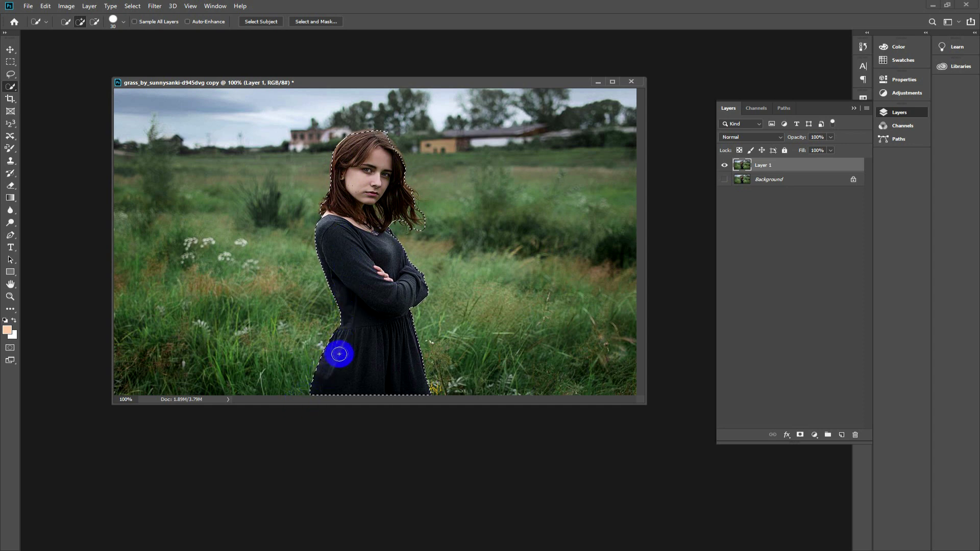
mouse_move(400, 180)
mouse_down()
mouse_move(400, 209)
mouse_move(338, 249)
mouse_up()
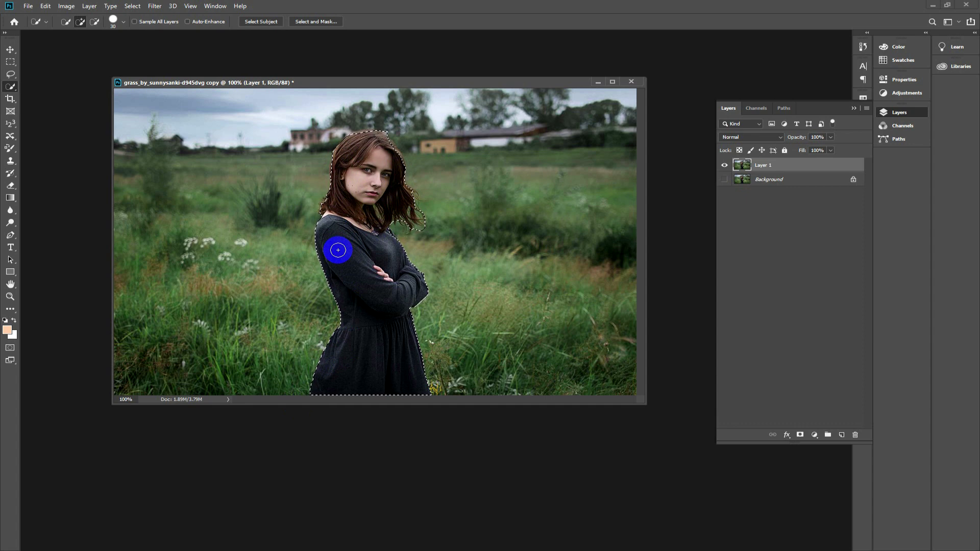
mouse_move(338, 250)
mouse_down()
mouse_move(357, 164)
mouse_move(376, 180)
mouse_move(354, 328)
mouse_move(354, 346)
mouse_move(364, 348)
mouse_up()
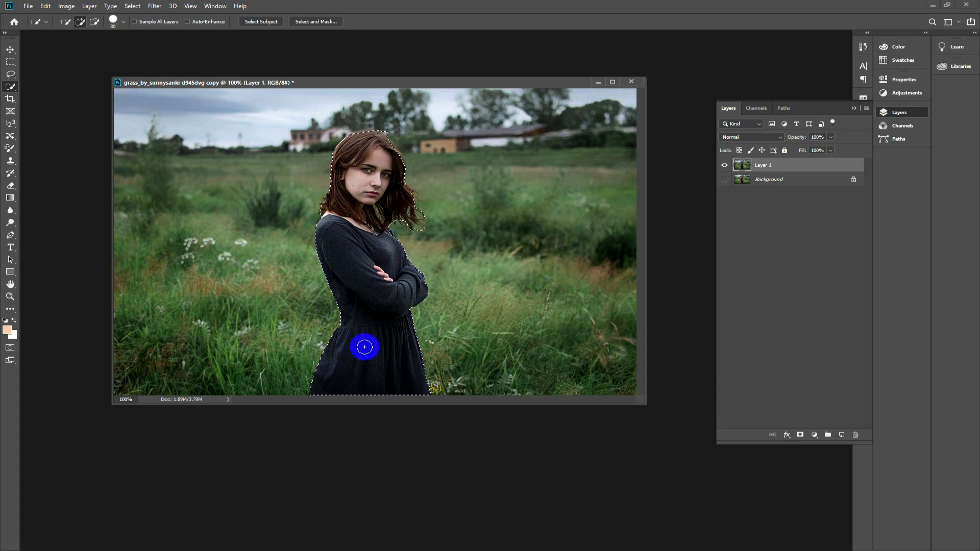
drag(394, 157, 392, 156)
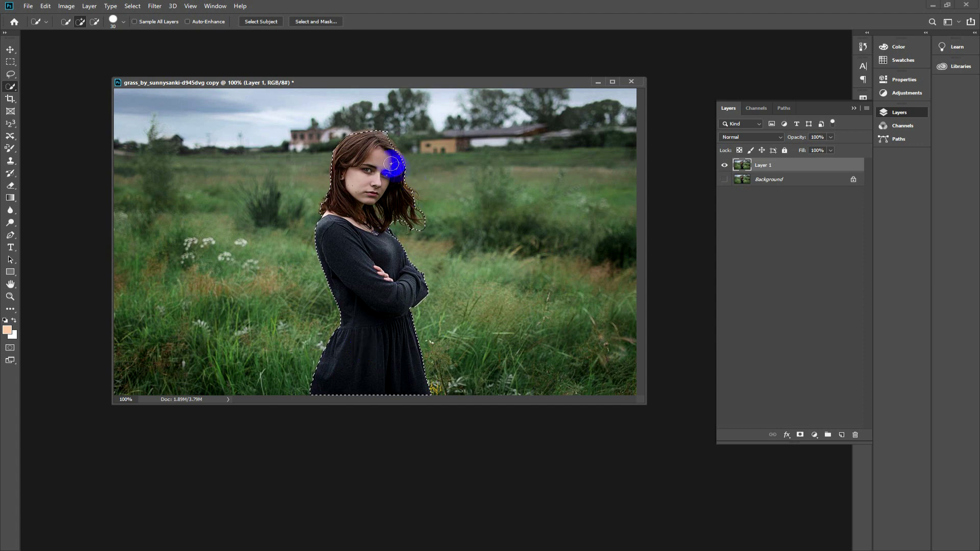
drag(391, 152, 383, 147)
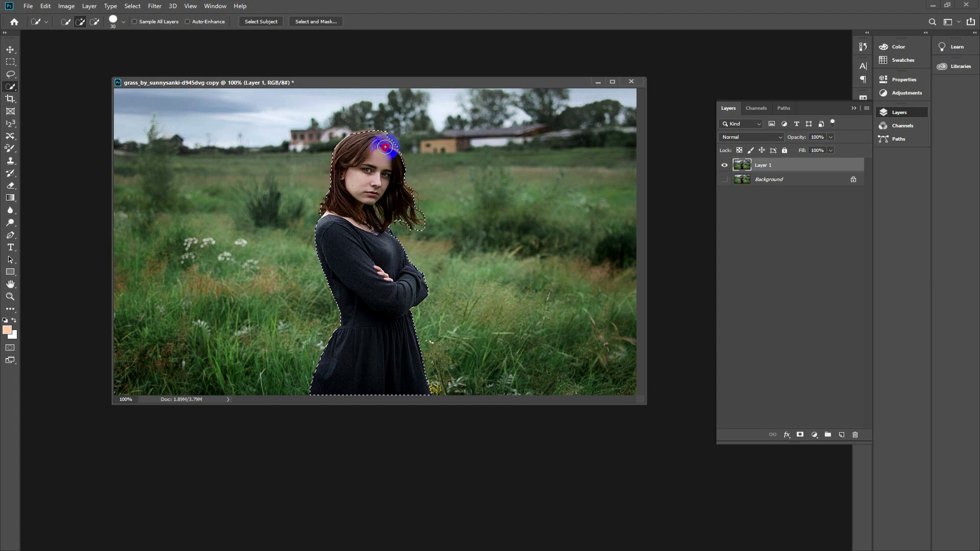
drag(377, 193, 351, 210)
click(357, 149)
click(313, 22)
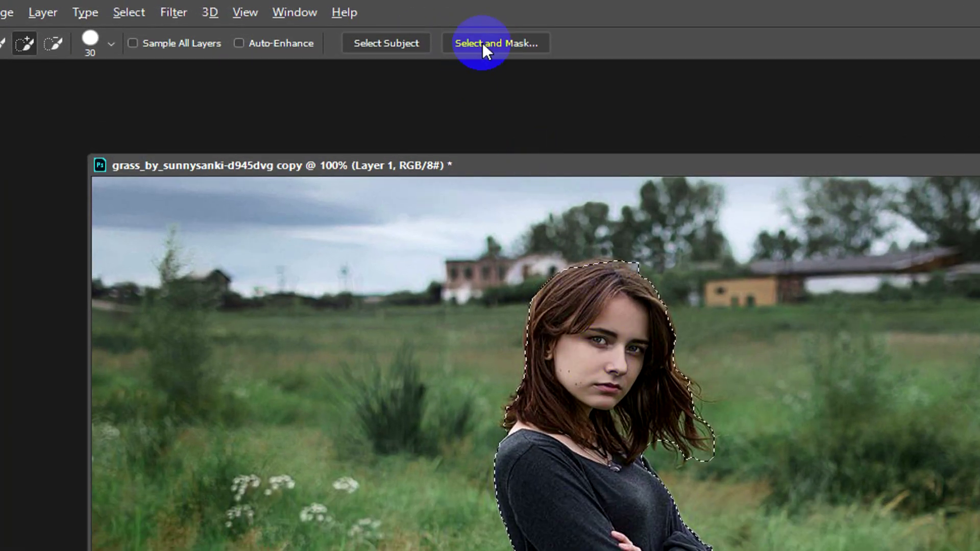
In Select and Mask, set View to On Layers and widen the edge-detection Radius
click(482, 42)
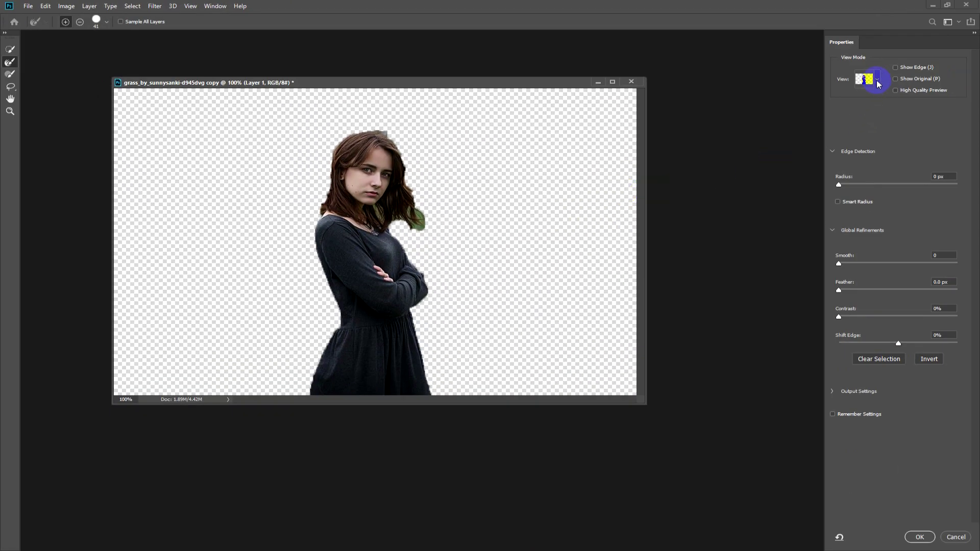
click(877, 80)
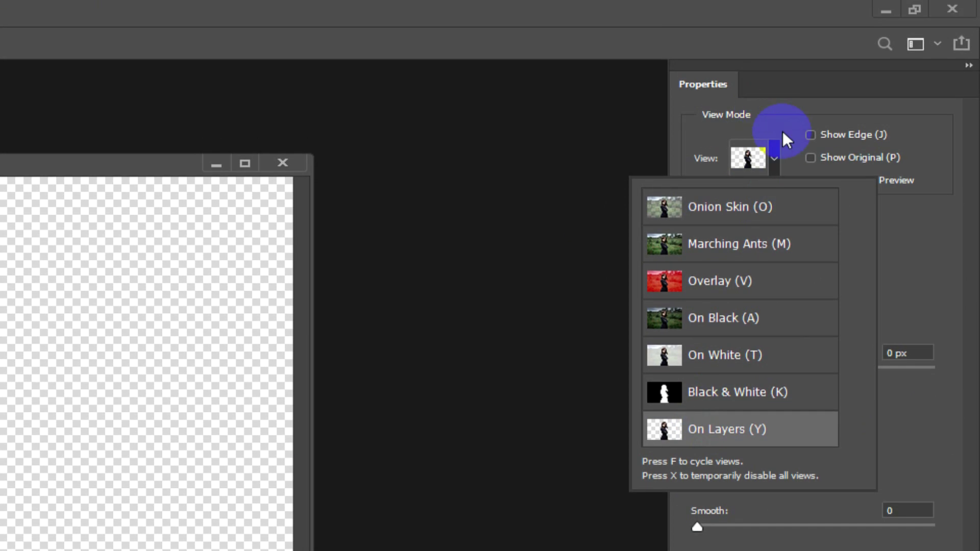
click(782, 130)
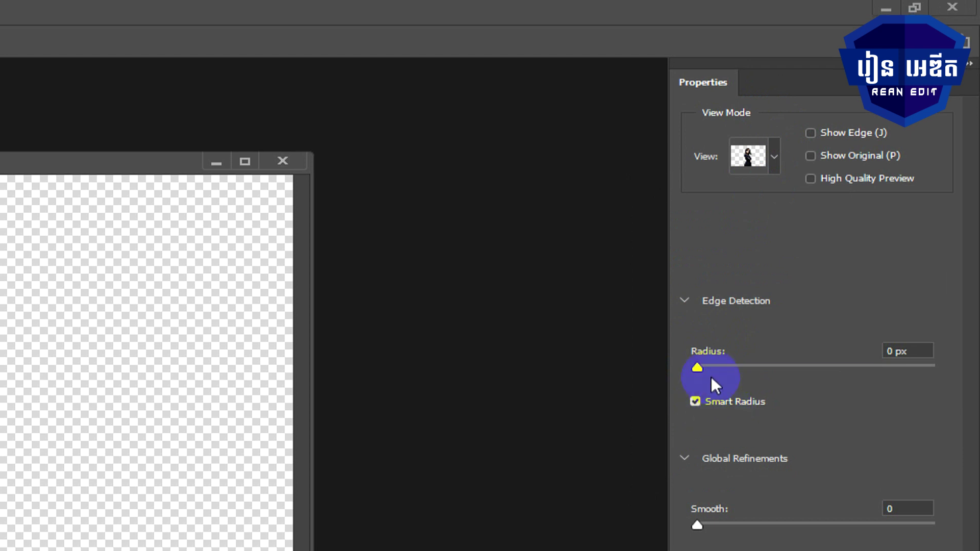
mouse_move(697, 366)
mouse_down()
mouse_move(801, 367)
mouse_move(725, 360)
mouse_up()
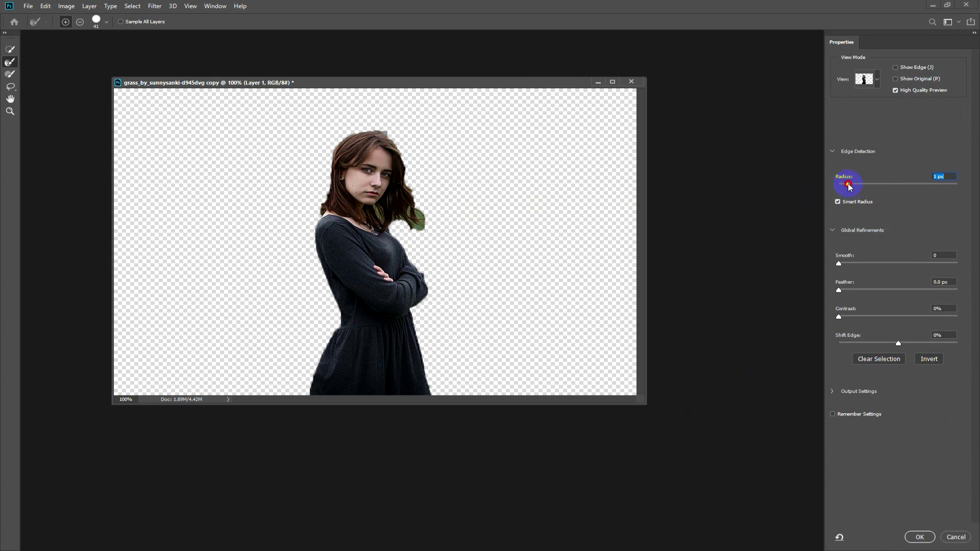
Paint the hair edges with the Refine Edge Brush to clean up the green fringe
drag(442, 219, 408, 225)
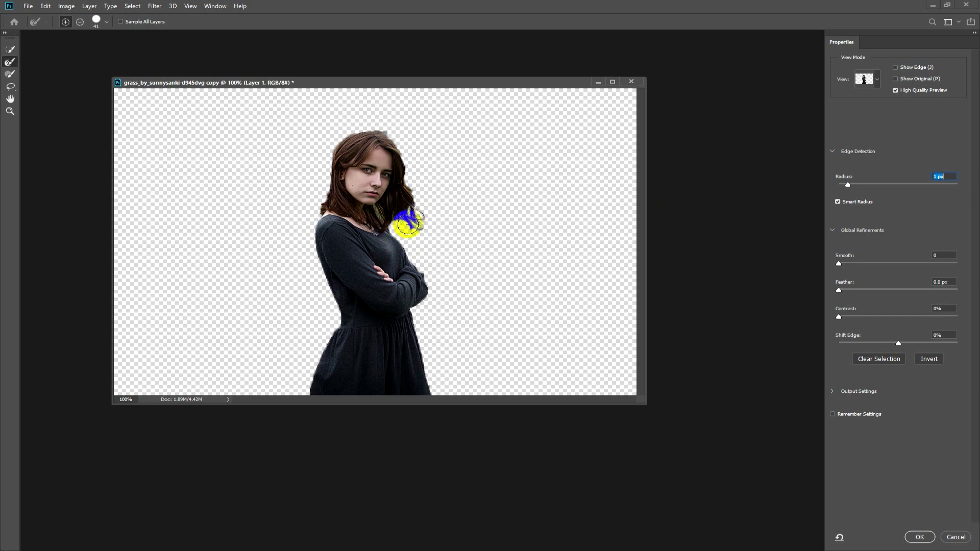
click(65, 26)
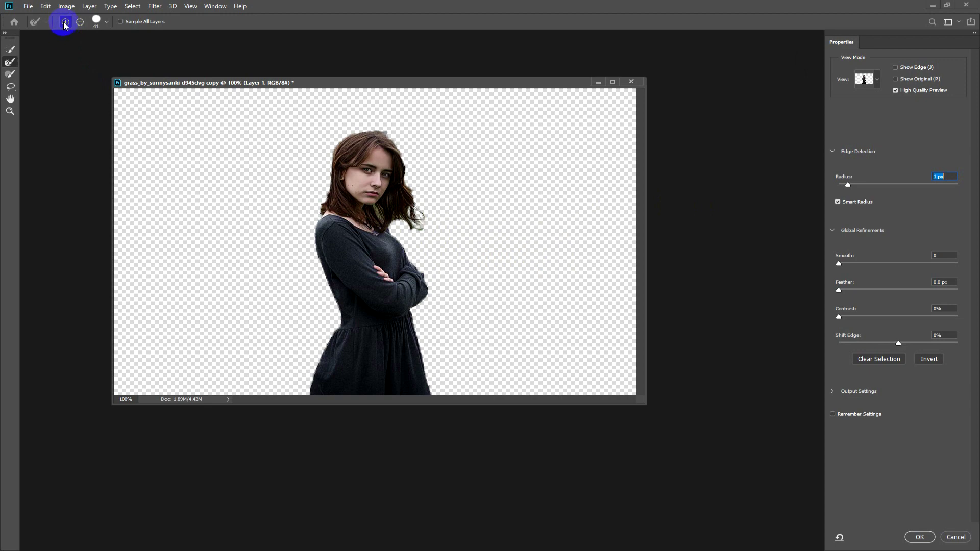
click(4, 62)
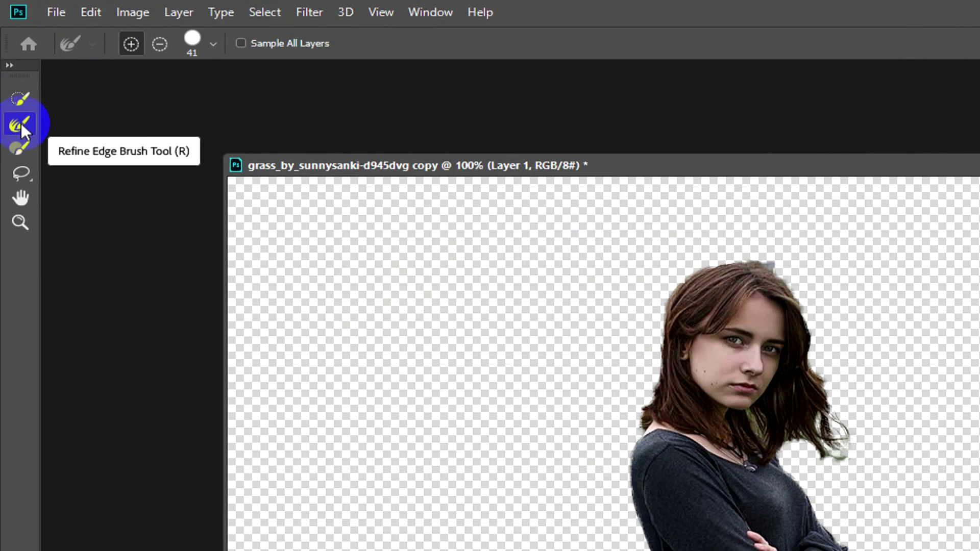
click(20, 97)
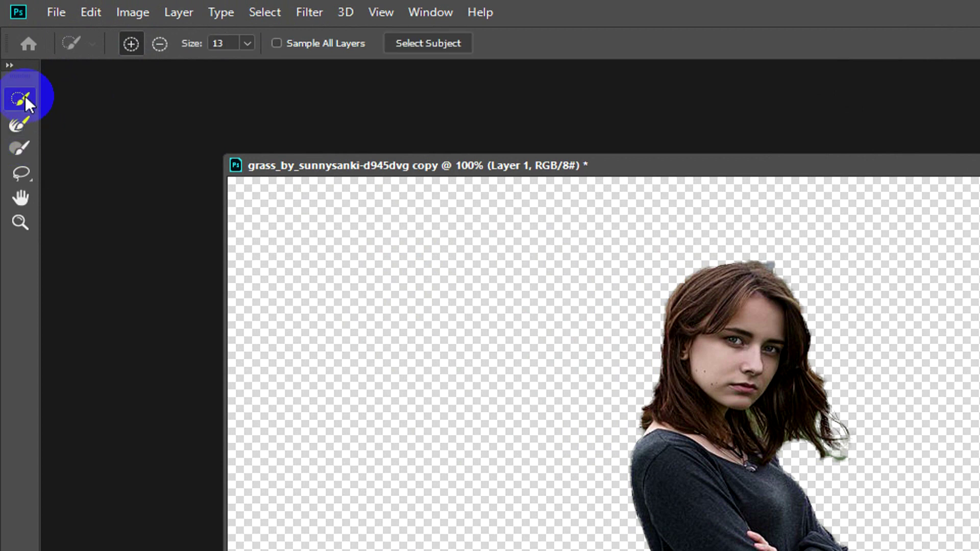
click(19, 126)
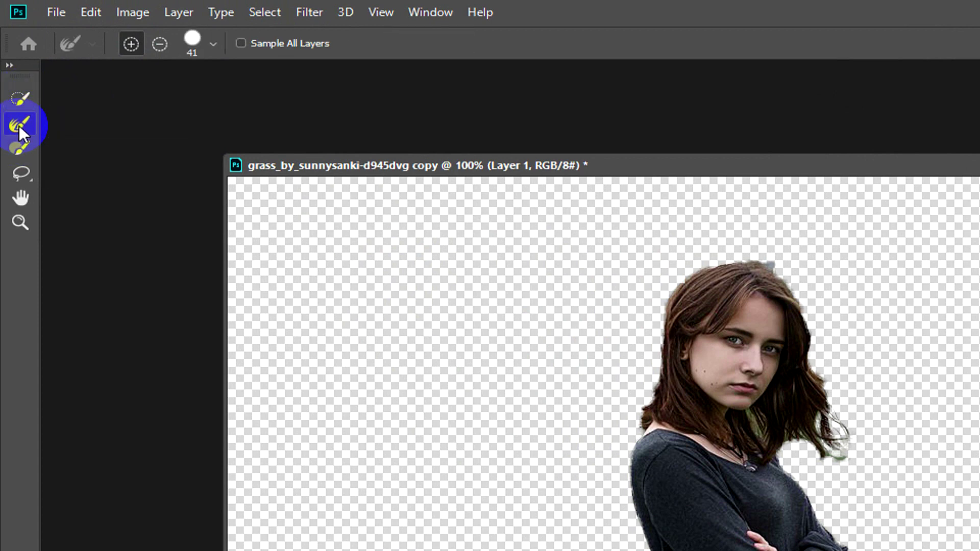
drag(817, 424, 842, 437)
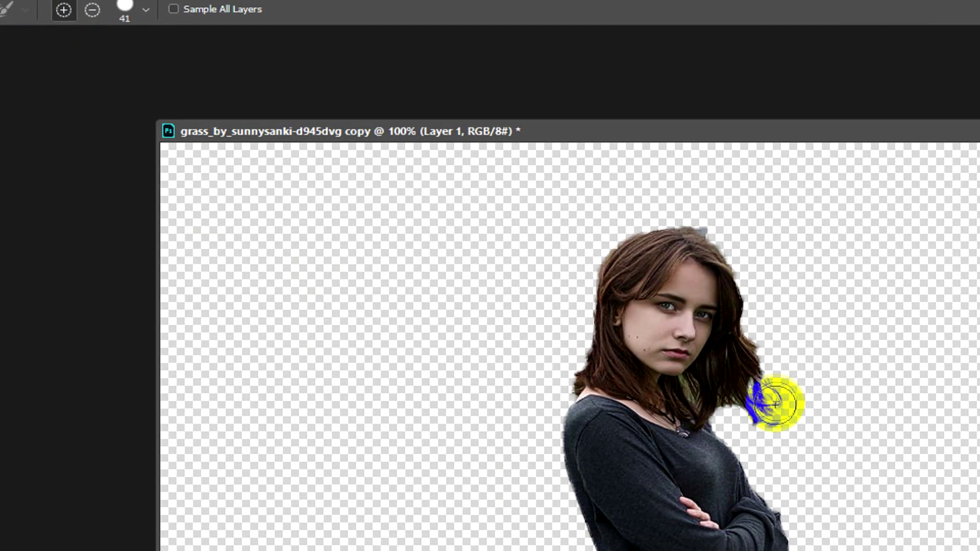
mouse_move(775, 404)
mouse_down()
mouse_move(776, 376)
mouse_move(769, 401)
mouse_up()
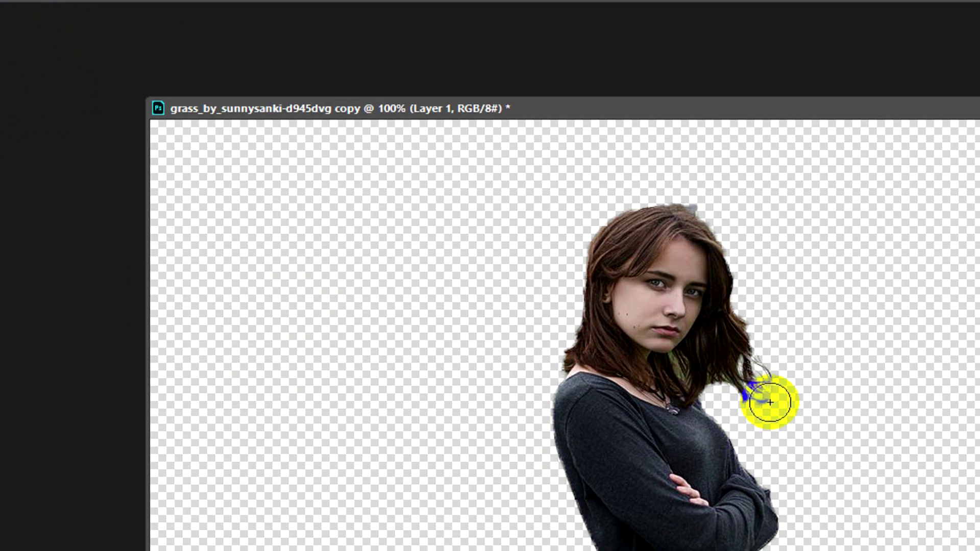
mouse_move(768, 401)
mouse_down()
mouse_move(751, 377)
mouse_move(763, 376)
mouse_move(761, 390)
mouse_move(771, 390)
mouse_move(749, 408)
mouse_move(739, 385)
mouse_up()
mouse_move(712, 230)
mouse_down()
mouse_move(706, 236)
mouse_move(737, 247)
mouse_move(722, 339)
mouse_move(705, 291)
mouse_move(740, 400)
mouse_move(724, 403)
mouse_up()
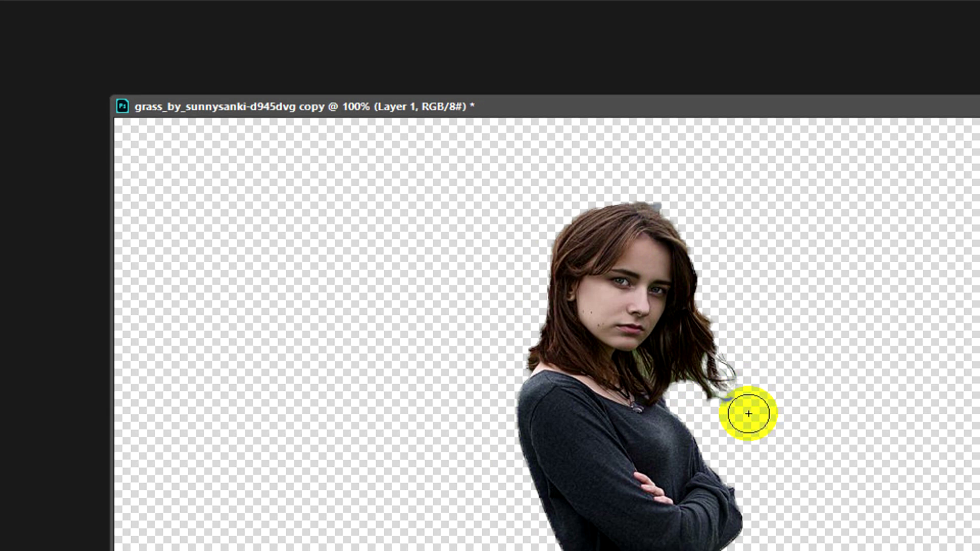
mouse_move(740, 396)
mouse_down()
mouse_move(722, 399)
mouse_move(737, 390)
mouse_move(719, 359)
mouse_move(679, 389)
mouse_move(577, 326)
mouse_up()
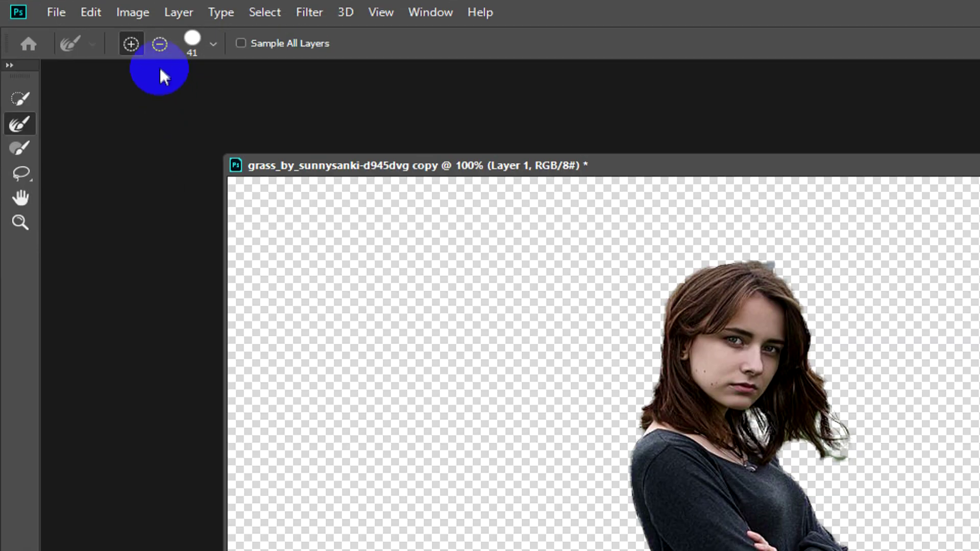
Subtract edge refinement around the neck and shoulder, then apply the refined selection
click(160, 44)
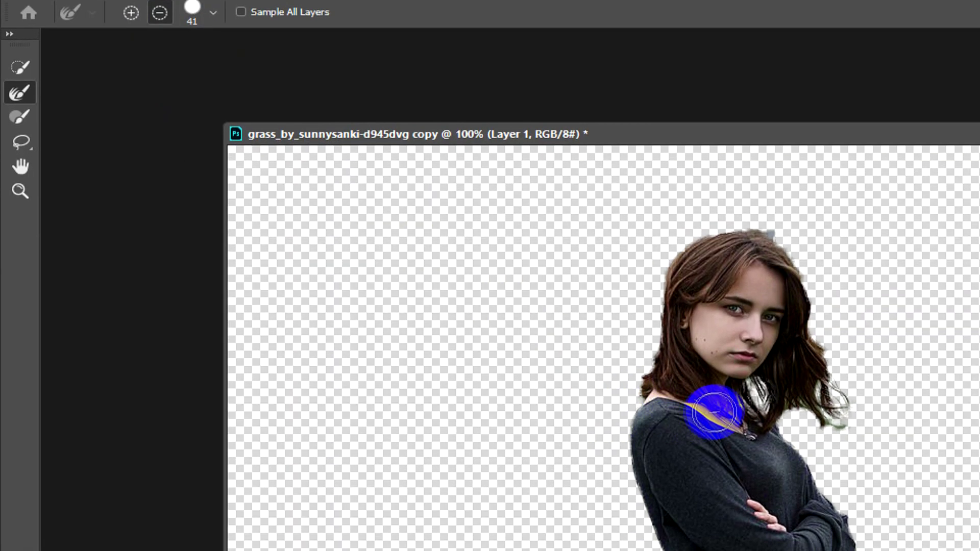
drag(694, 403, 732, 401)
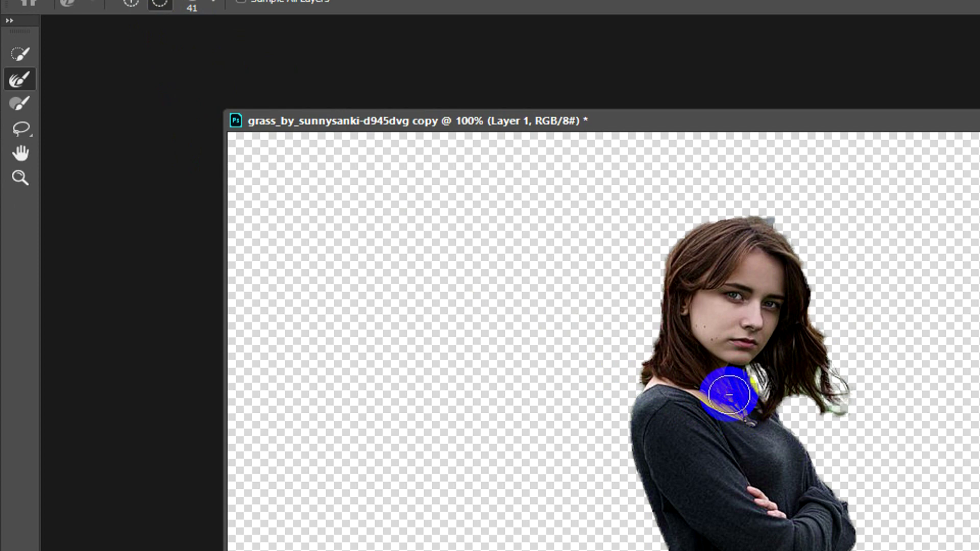
mouse_move(732, 402)
mouse_down()
mouse_move(723, 415)
mouse_move(831, 378)
mouse_up()
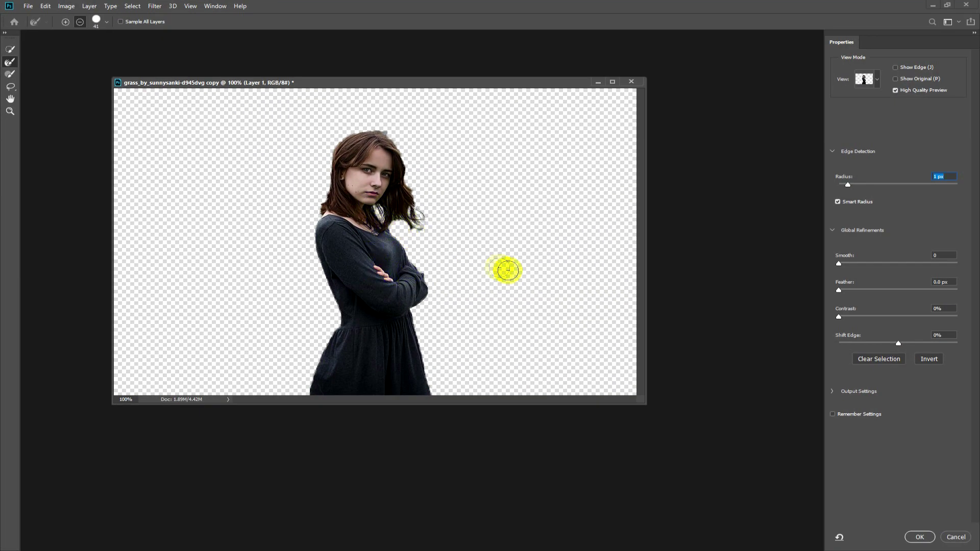
click(402, 163)
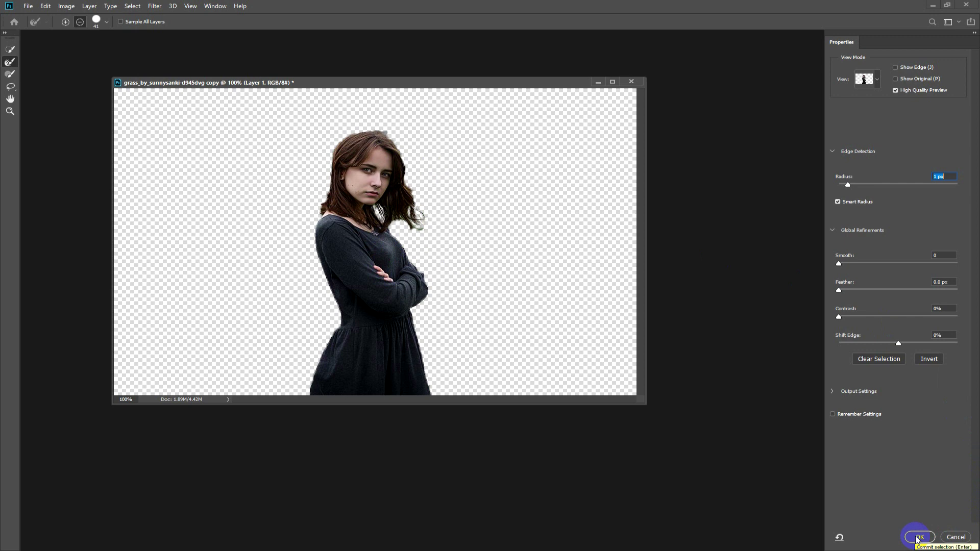
click(917, 539)
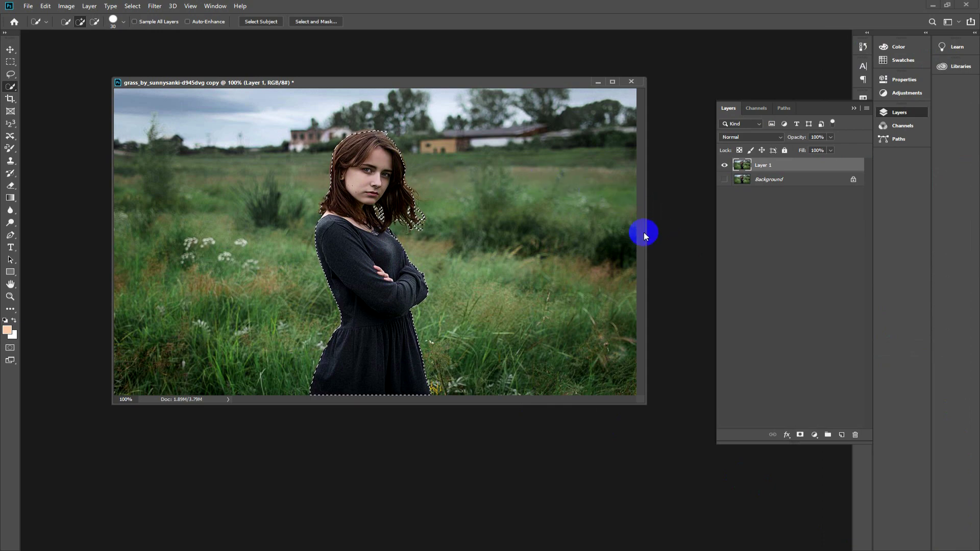
Add a layer mask to Layer 1 isolating the girl, then select the Background layer with the Move tool
click(800, 435)
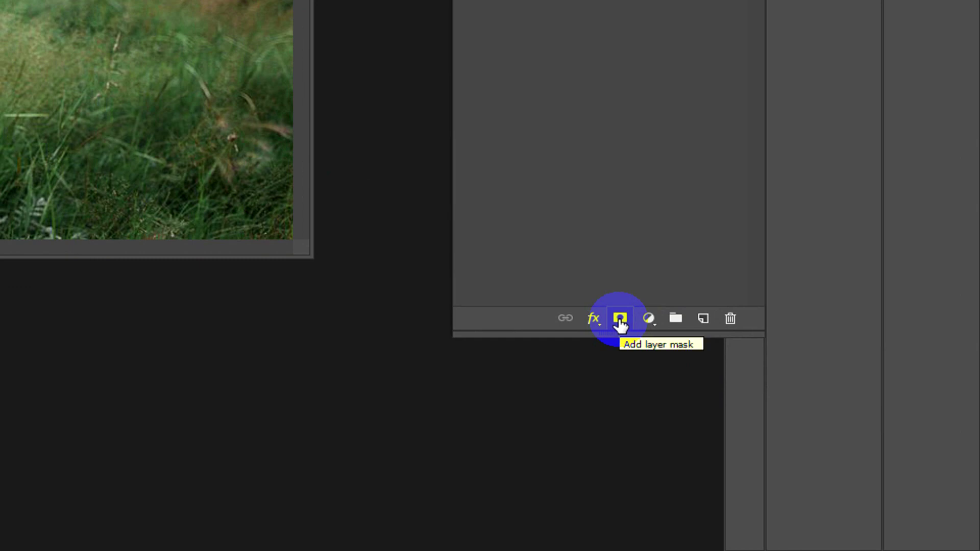
alt+click(620, 321)
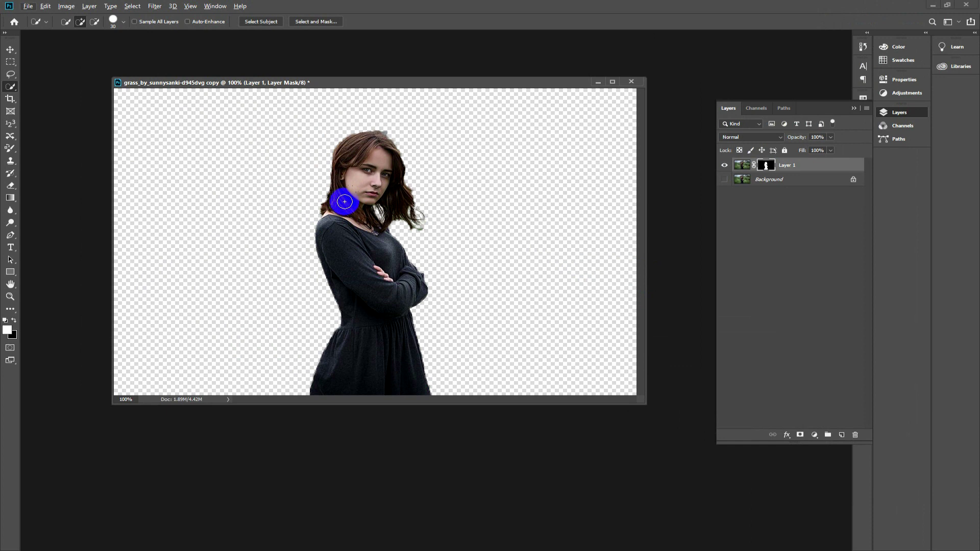
click(763, 178)
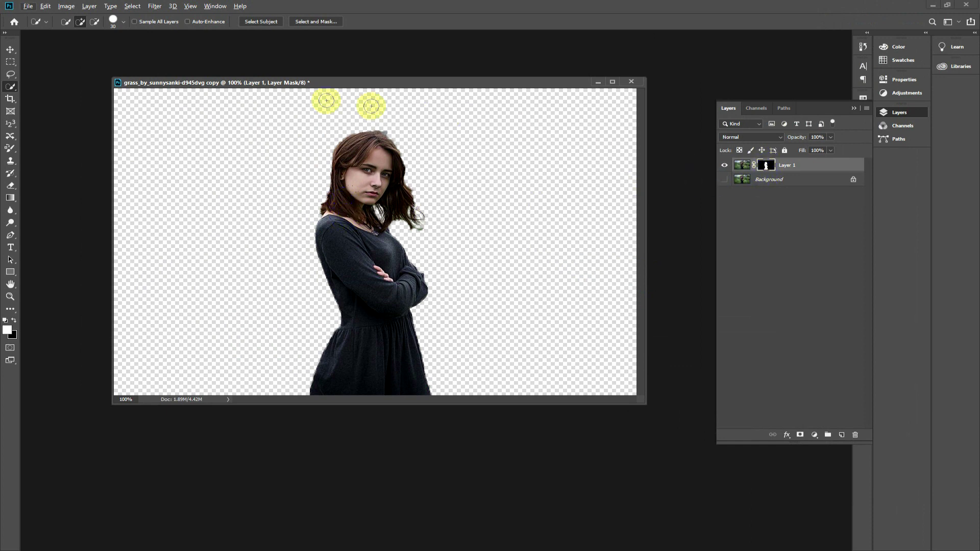
click(11, 49)
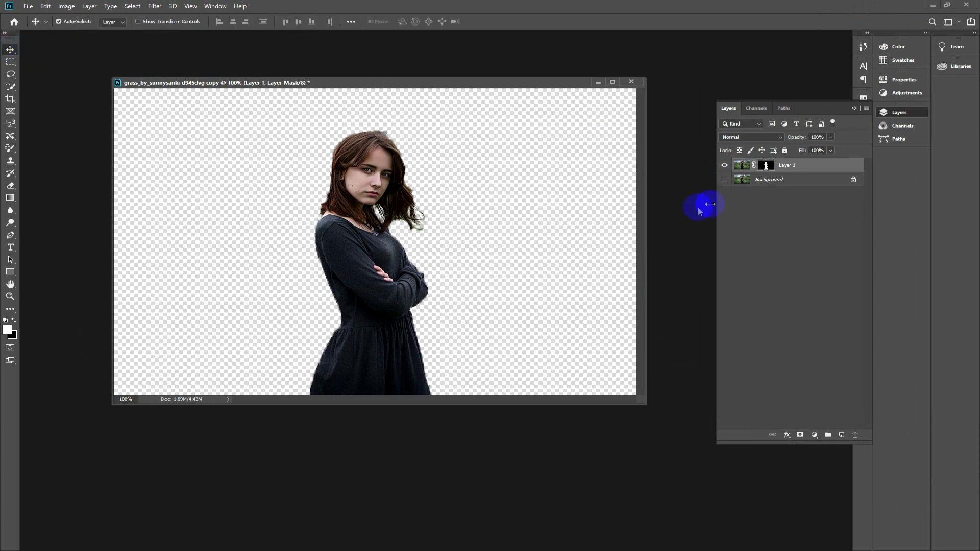
click(764, 180)
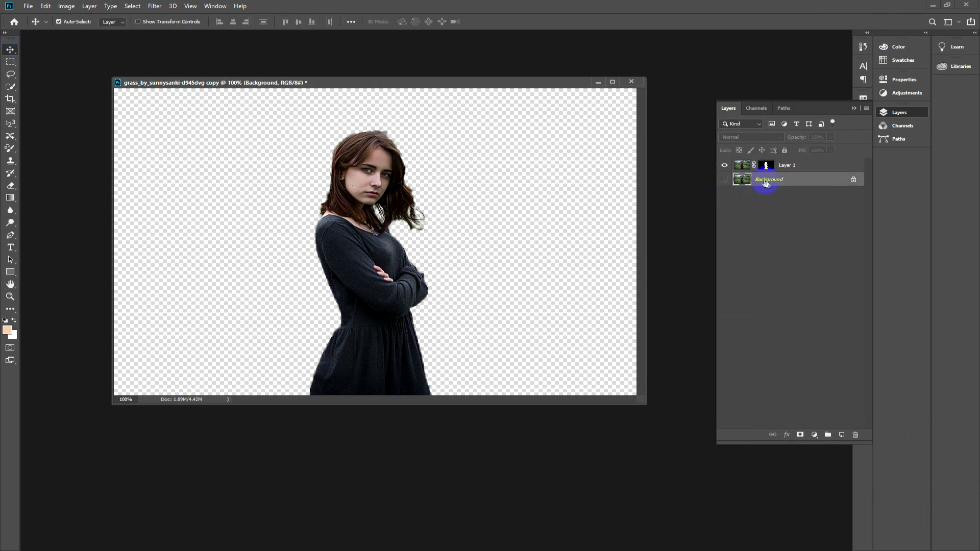
key(alt+Tab)
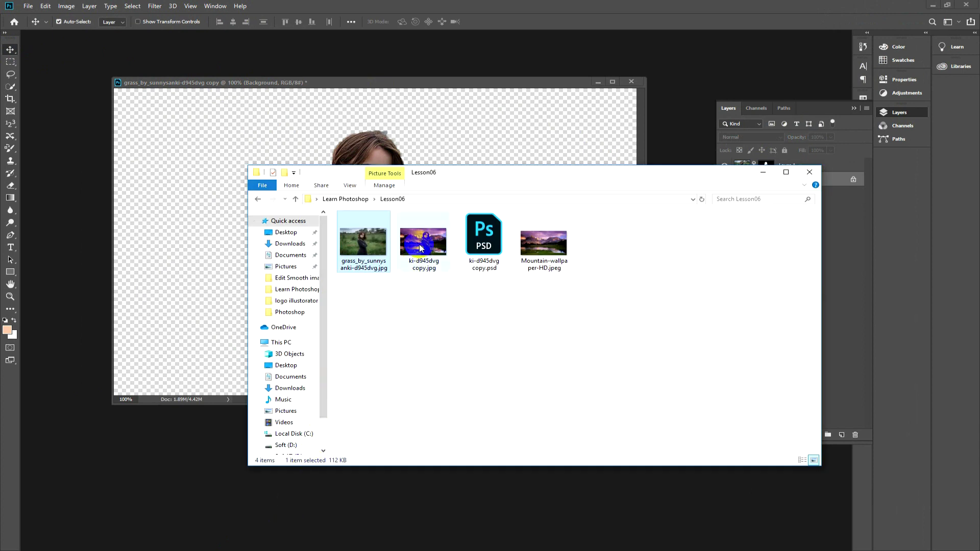
Place the Mountain-wallpaper-HD image into the document and shift it up in the frame
mouse_move(544, 243)
mouse_down()
mouse_move(359, 208)
mouse_move(159, 144)
mouse_up()
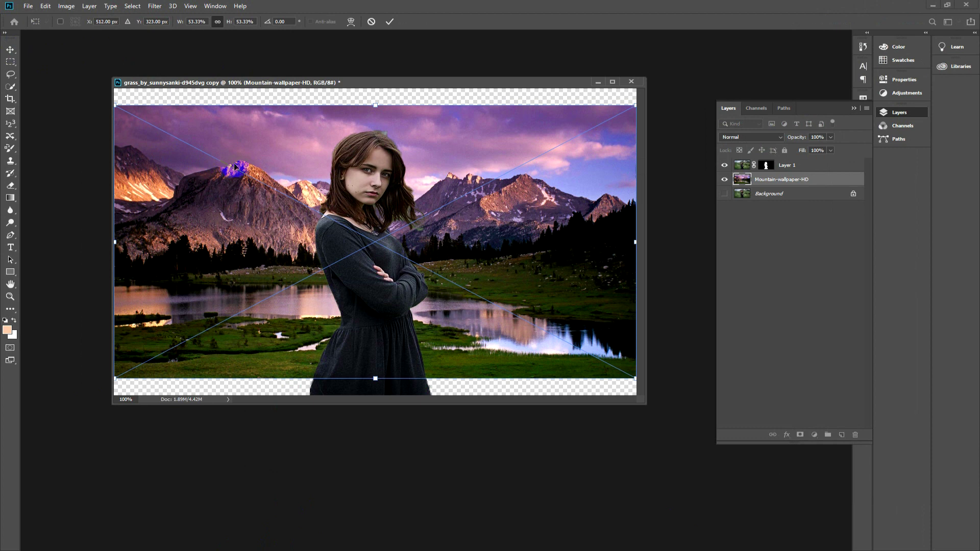
click(390, 25)
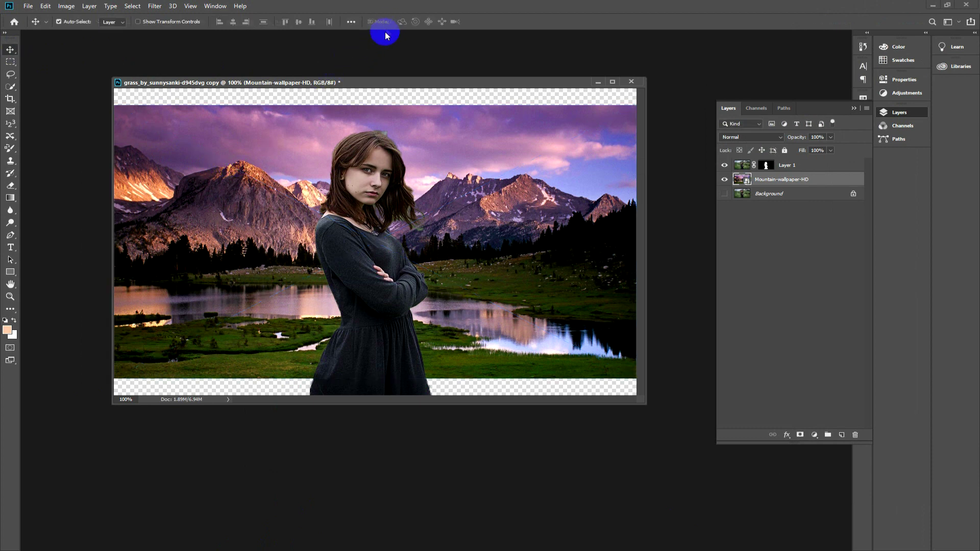
drag(186, 197, 188, 182)
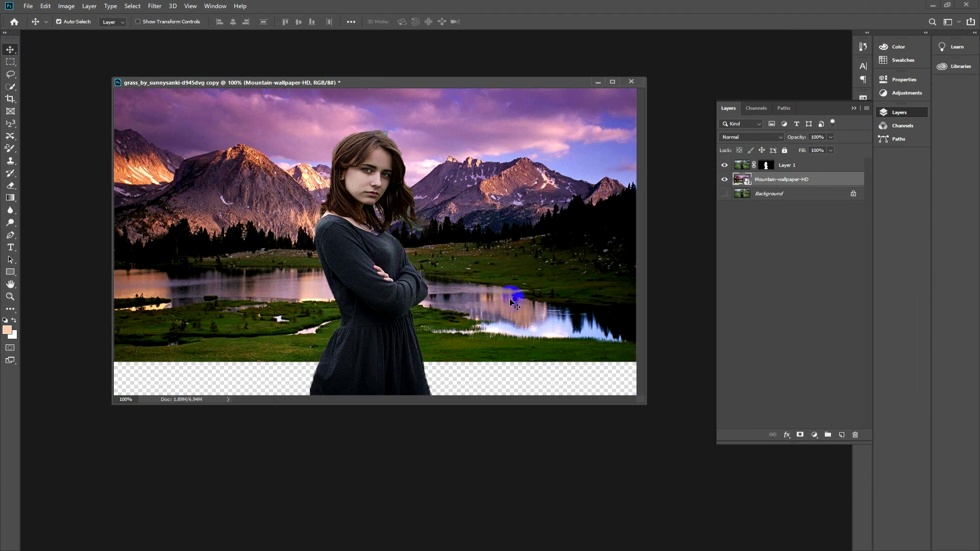
drag(646, 405, 674, 438)
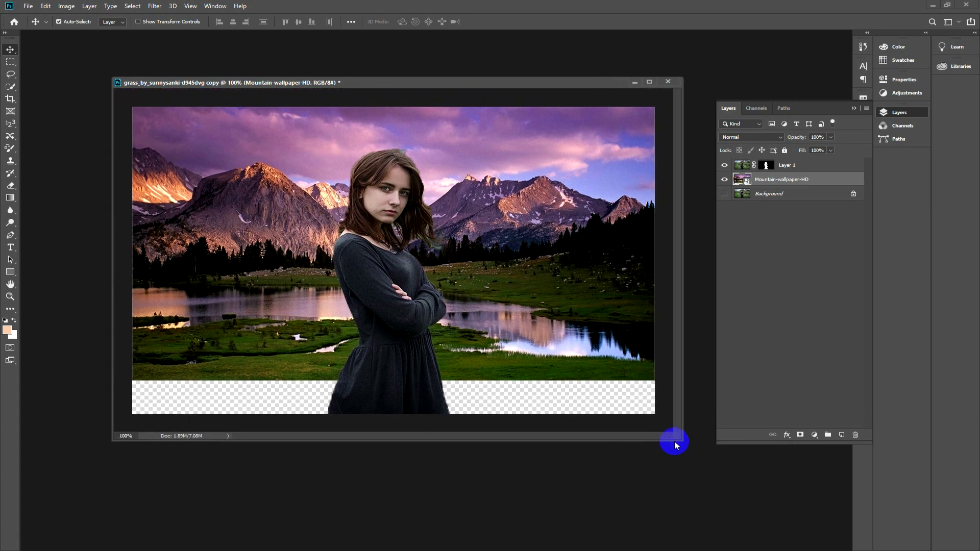
Scale the mountain layer to about 60.6% with Free Transform, commit, and duplicate the layer
key(ctrl+t)
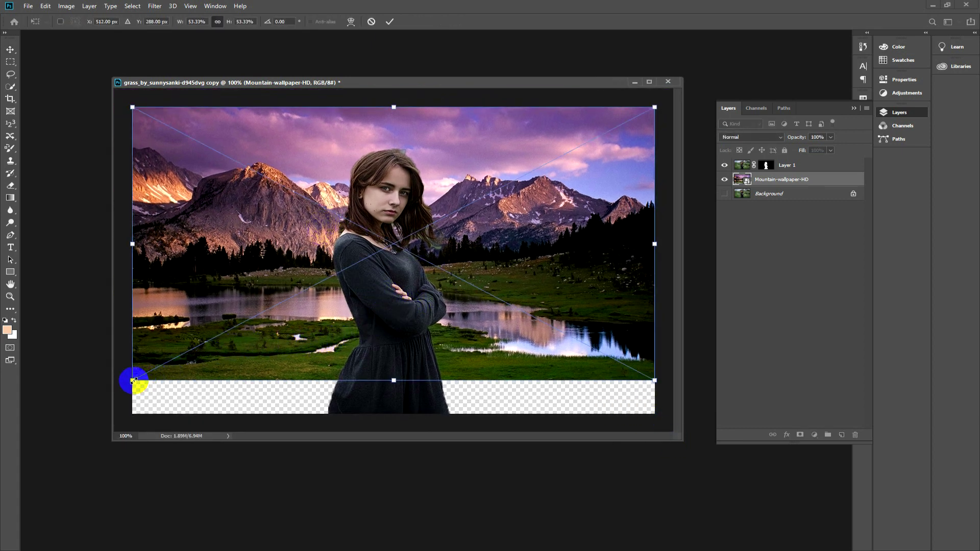
drag(133, 381, 113, 391)
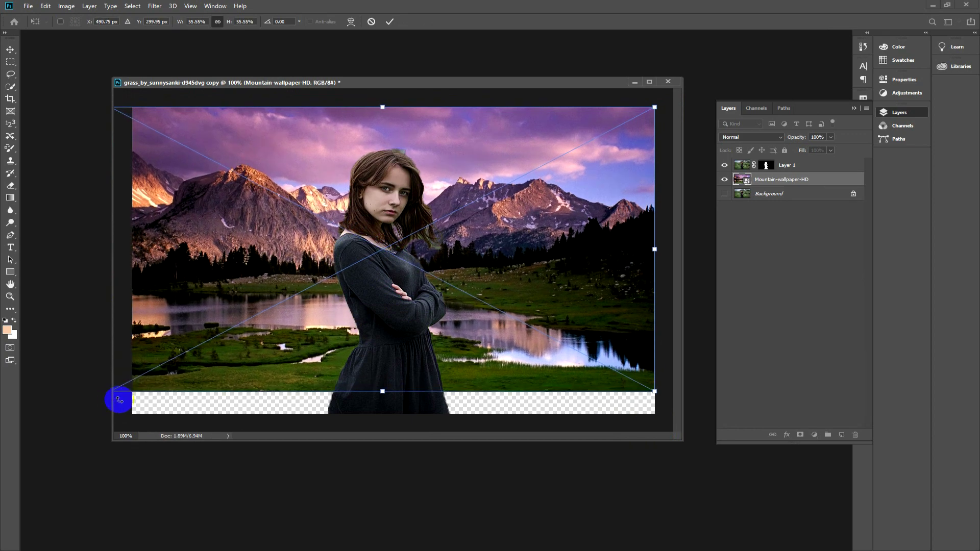
drag(655, 391, 701, 426)
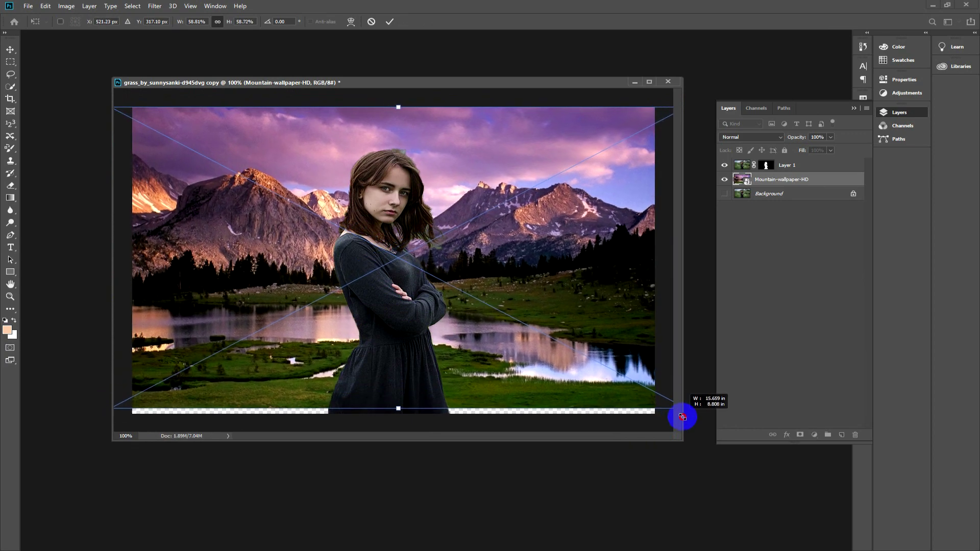
drag(700, 425, 698, 424)
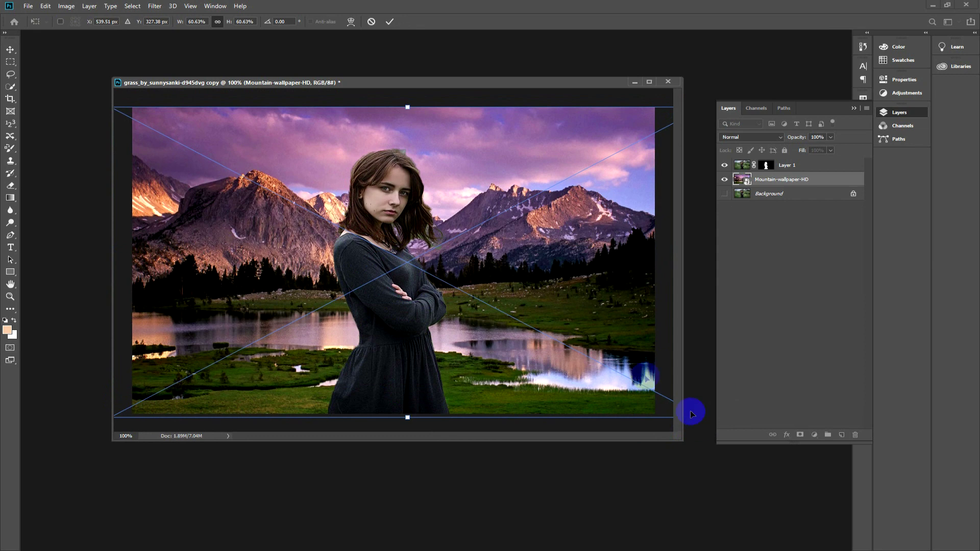
drag(277, 150, 274, 149)
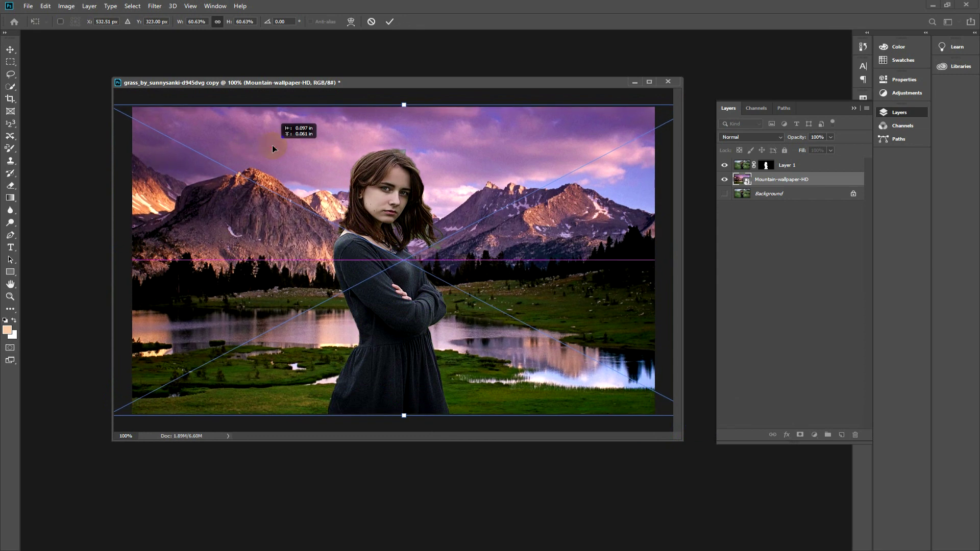
double_click(394, 296)
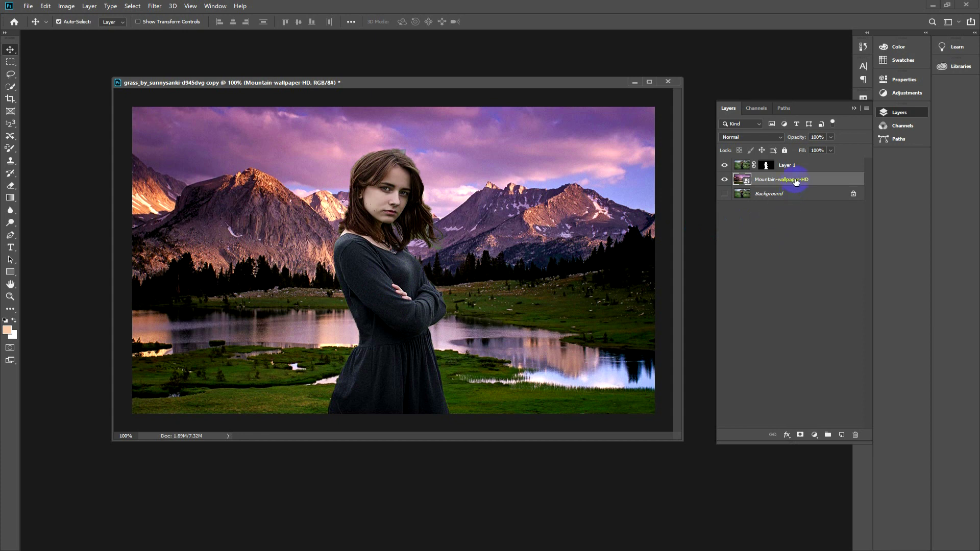
drag(785, 182, 842, 433)
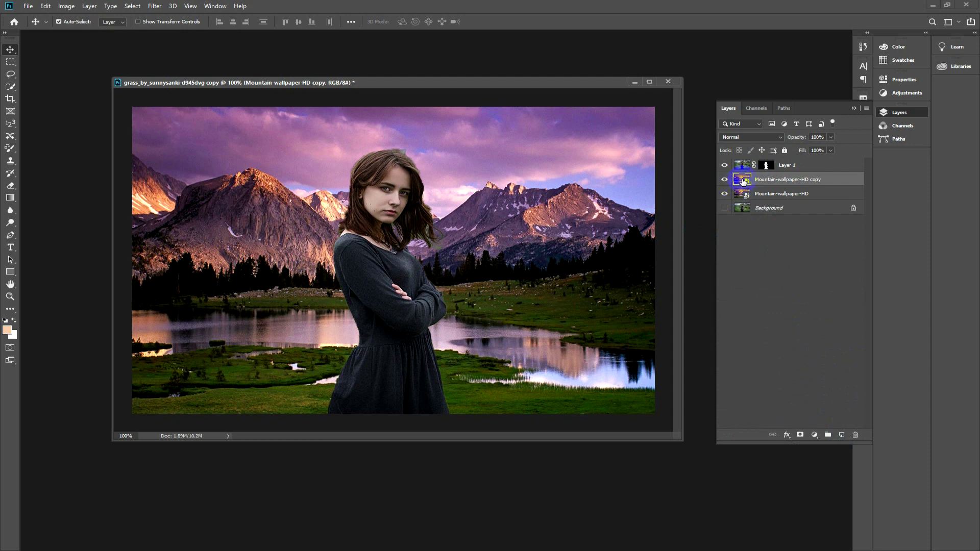
Select the original Mountain-wallpaper-HD layer and hide the Mountain-wallpaper-HD copy
click(740, 195)
click(723, 180)
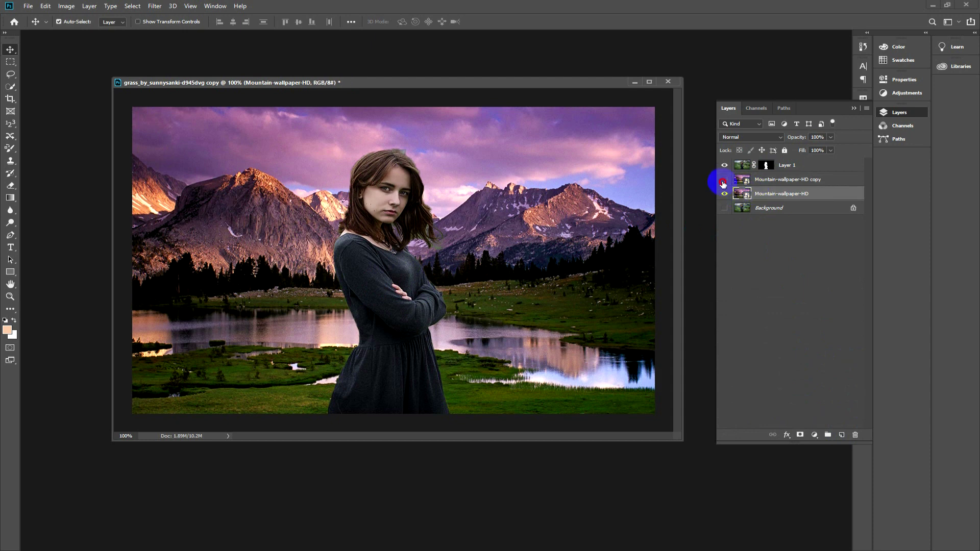
click(724, 193)
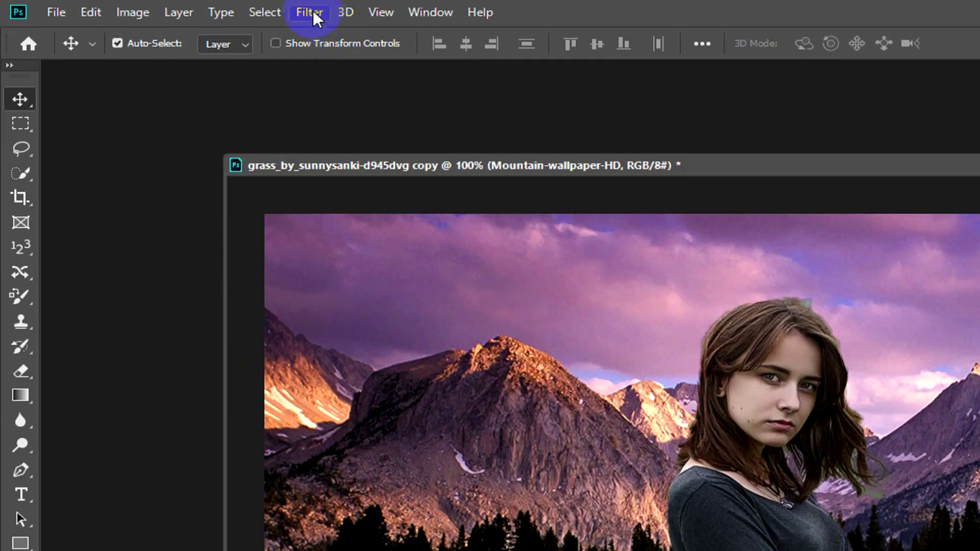
click(154, 6)
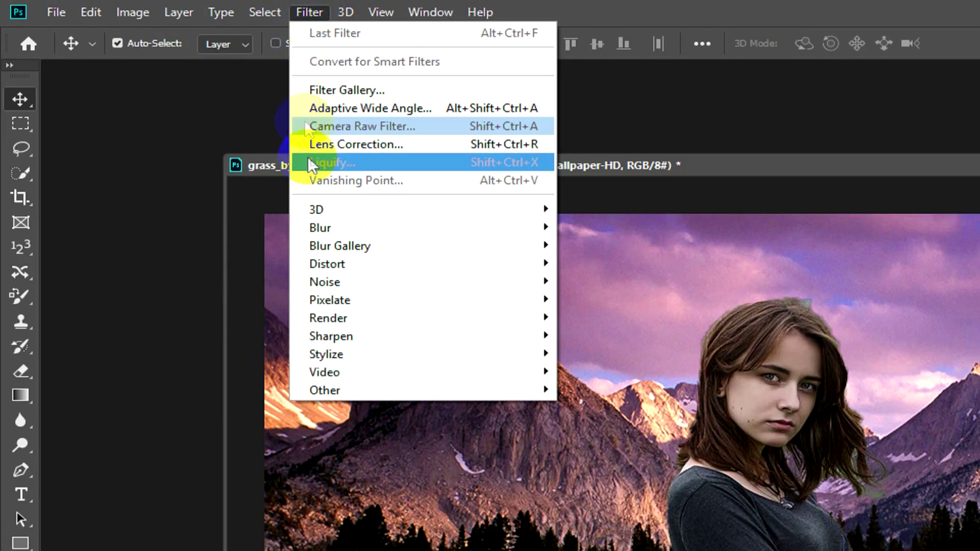
mouse_move(340, 246)
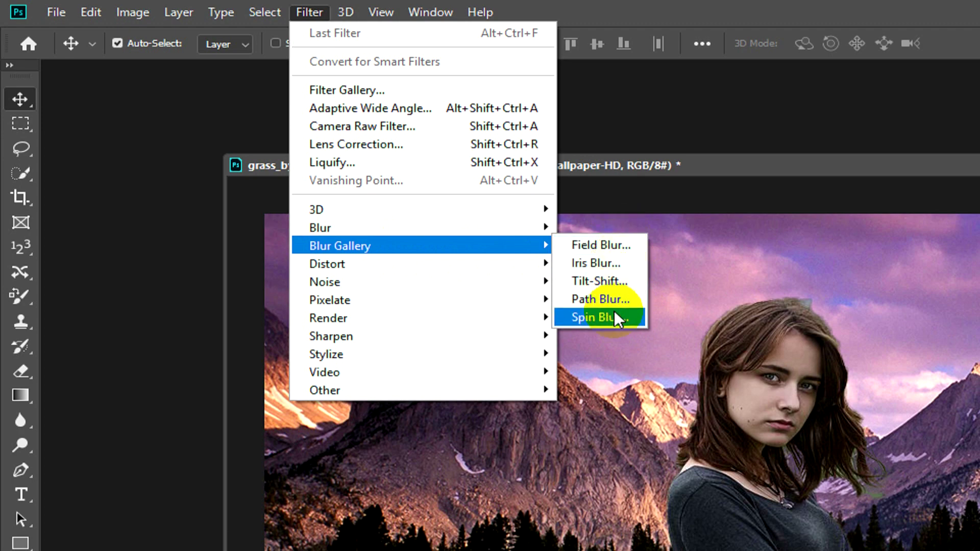
Apply a Blur Gallery Tilt-Shift, previewing an 11 px blur on the mountain backdrop
click(619, 281)
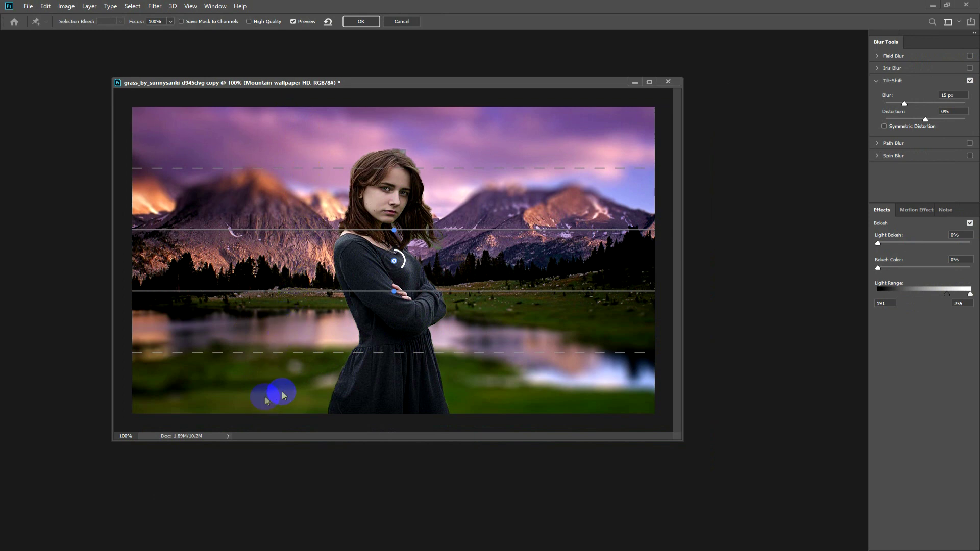
click(394, 274)
Reduce the tilt-shift blur to 8 px and move the focus band and transition lines lower
drag(395, 274, 404, 264)
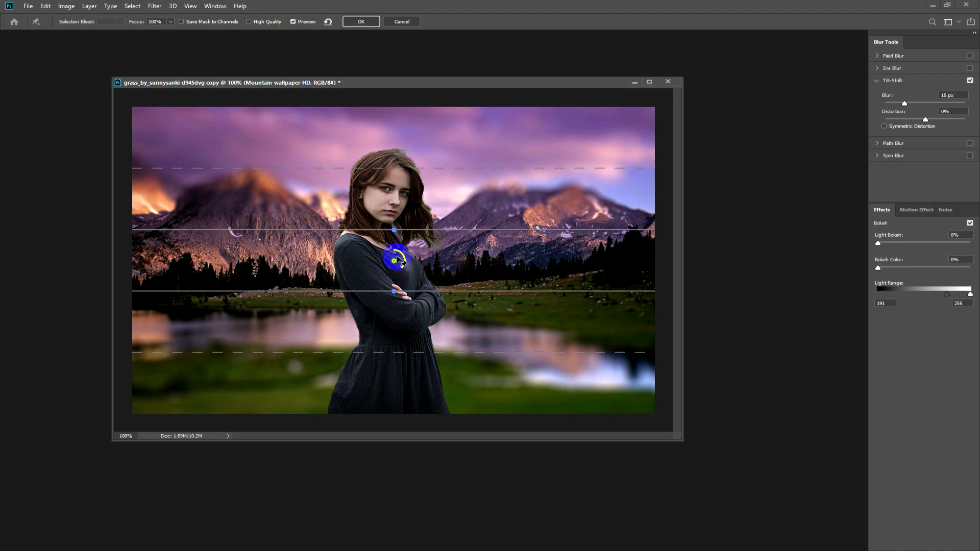
mouse_move(402, 264)
mouse_down()
mouse_move(412, 268)
mouse_move(390, 285)
mouse_move(383, 390)
mouse_up()
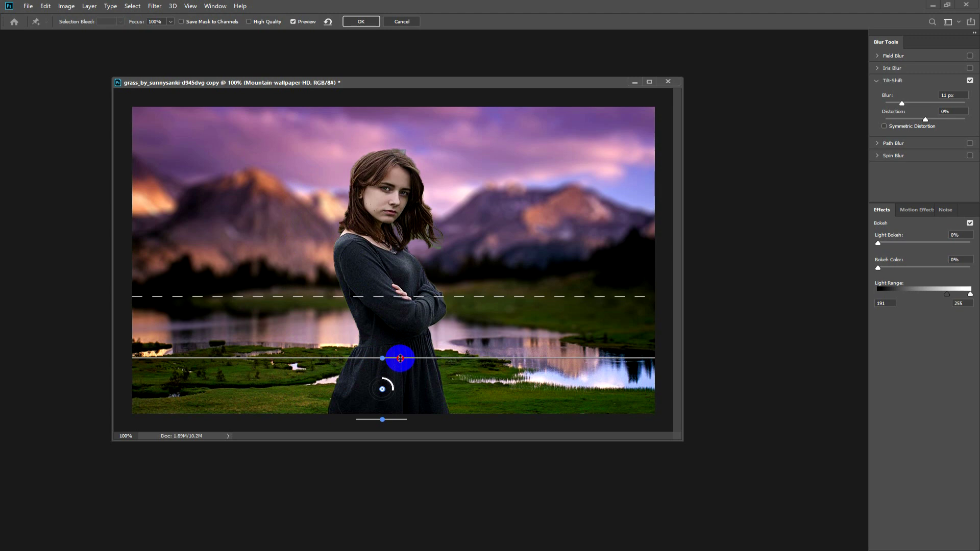
drag(400, 358, 400, 371)
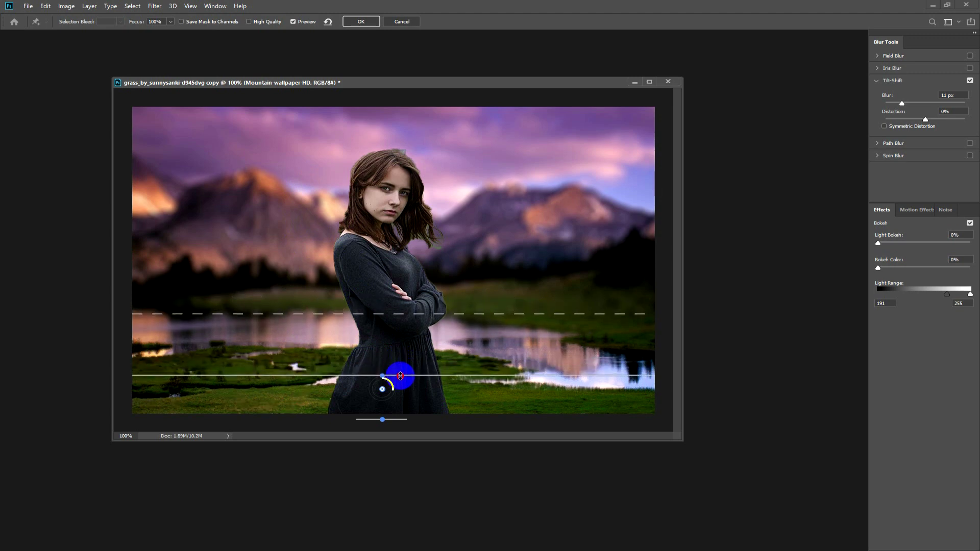
drag(400, 371, 381, 409)
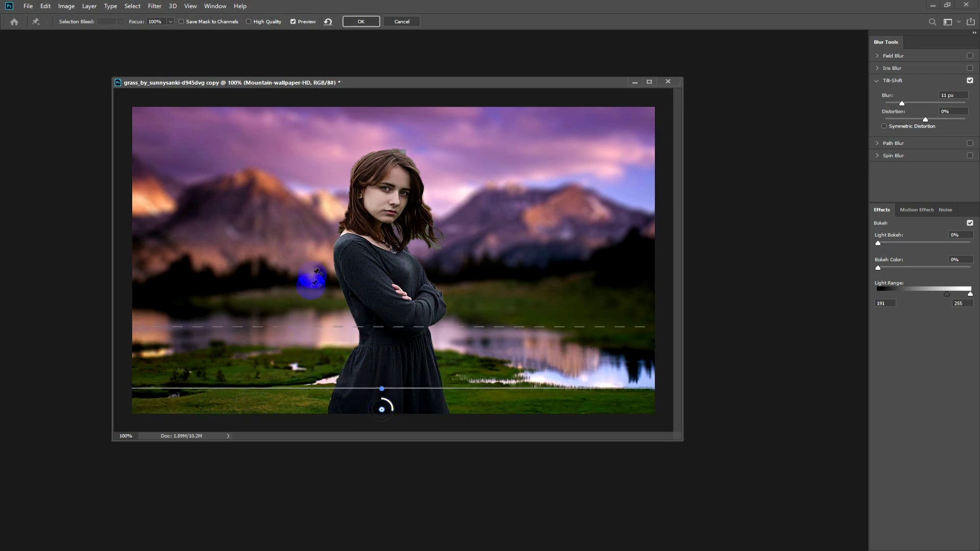
drag(406, 326, 418, 230)
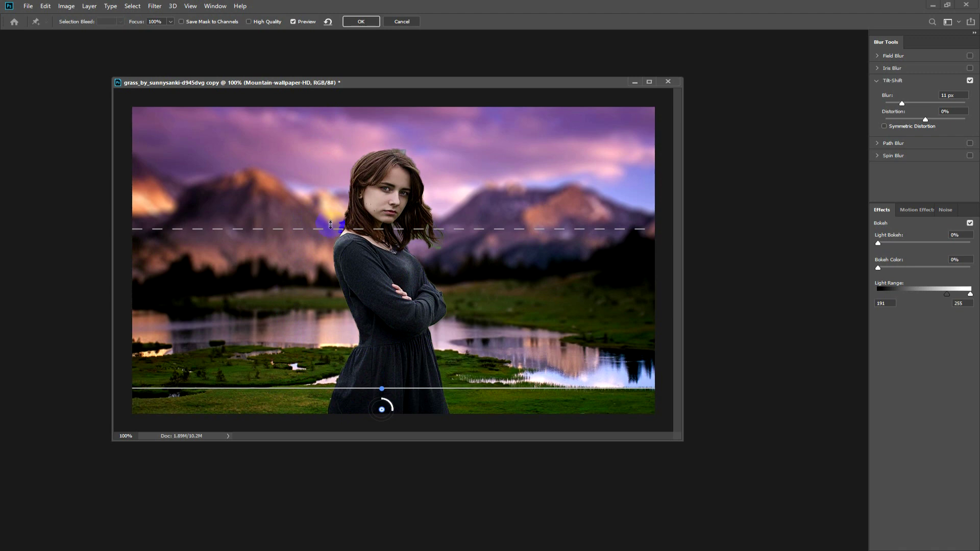
mouse_move(335, 233)
mouse_down()
mouse_move(327, 366)
mouse_move(280, 392)
mouse_move(292, 322)
mouse_up()
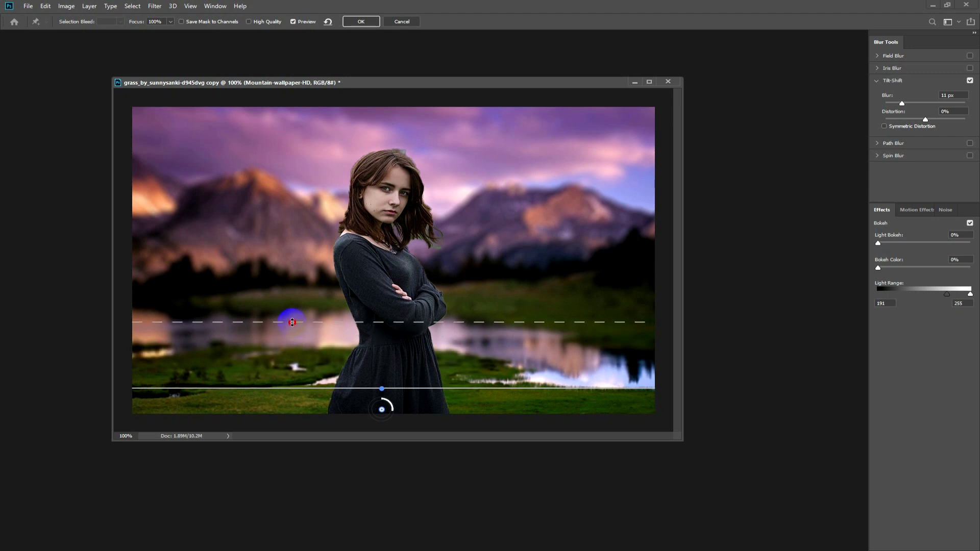
drag(312, 323, 311, 312)
drag(386, 333, 389, 317)
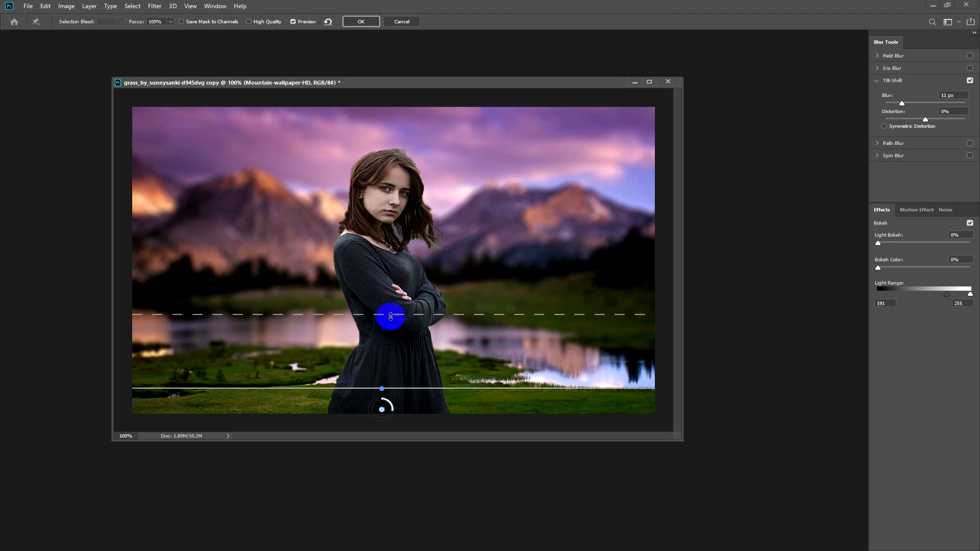
Try Focus amounts from 0% to 100%, raise the blur to 15 px, and settle Focus near 57%
click(171, 23)
drag(171, 34, 123, 33)
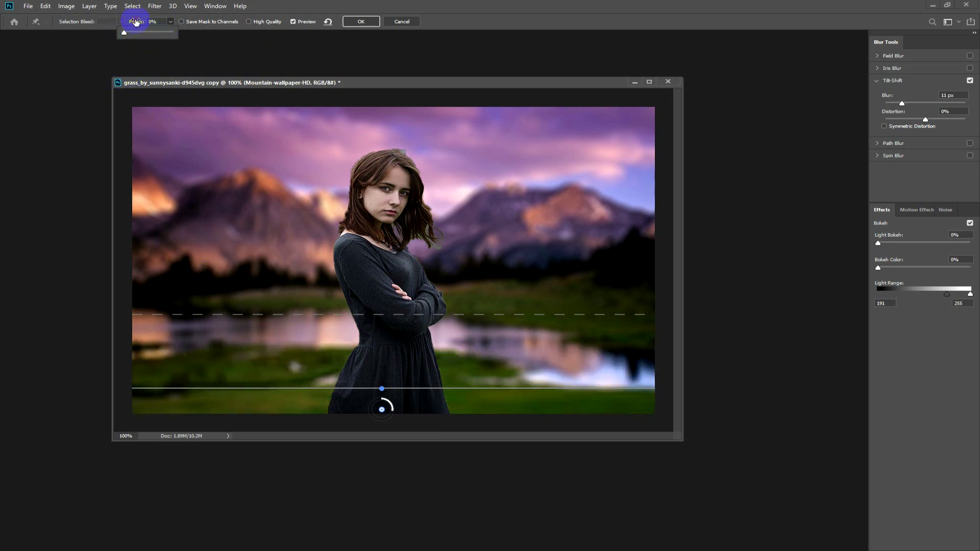
click(135, 22)
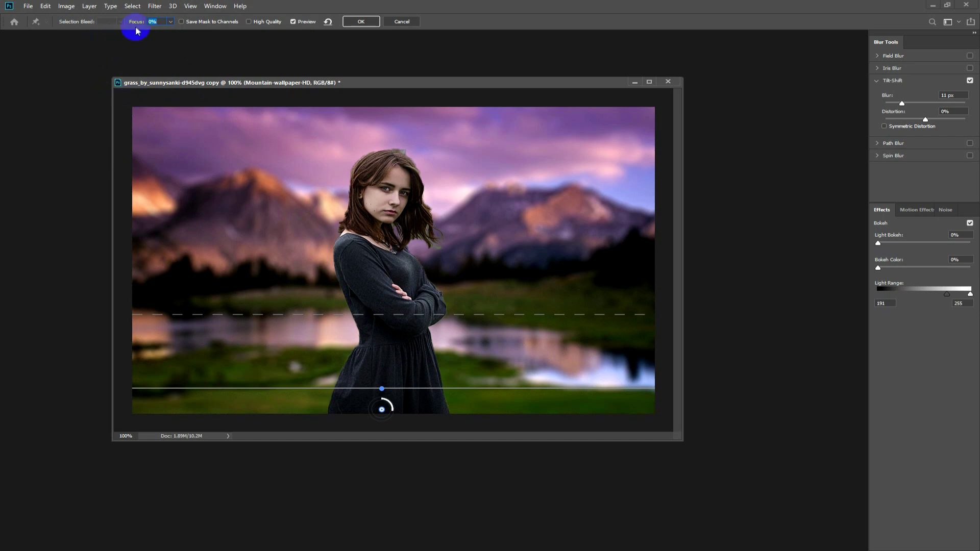
click(170, 22)
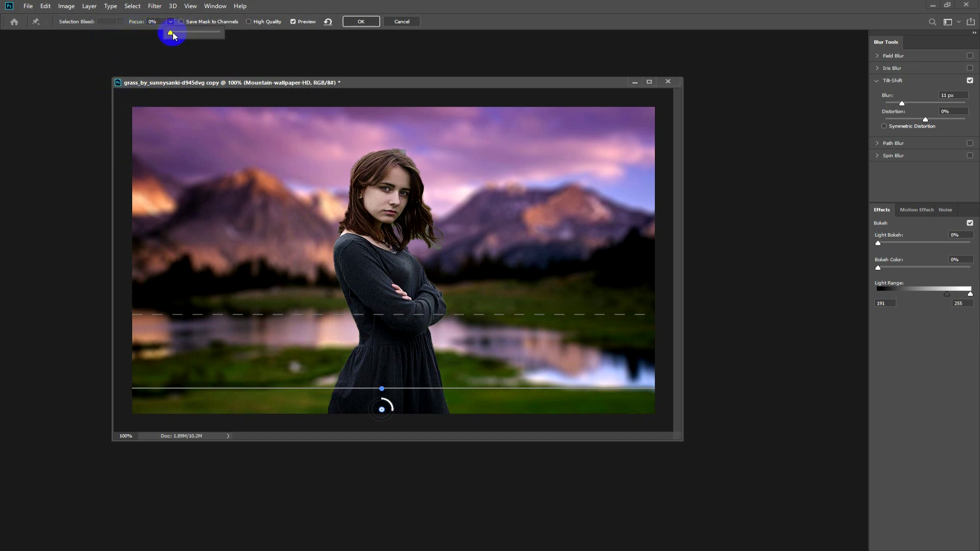
drag(173, 33, 230, 36)
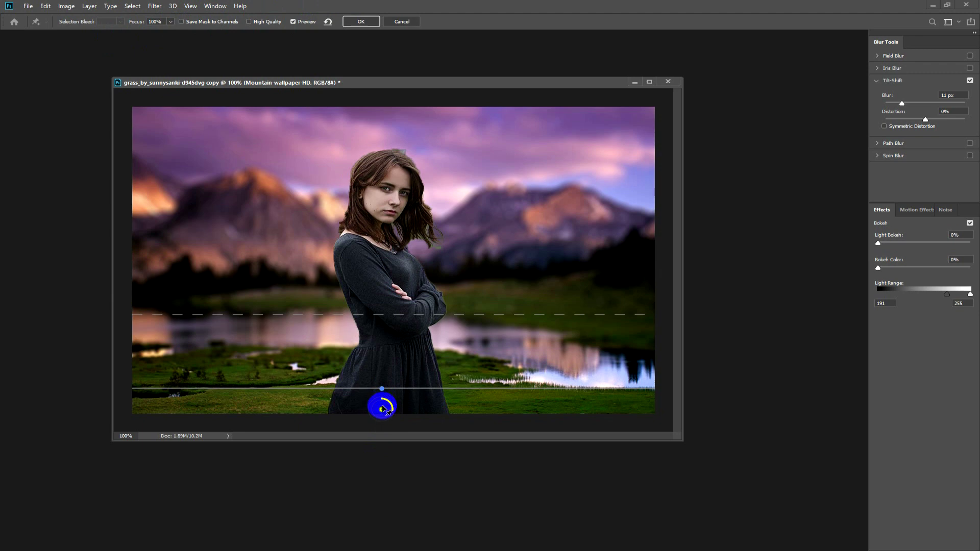
mouse_move(384, 408)
mouse_down()
mouse_move(391, 420)
mouse_move(381, 411)
mouse_move(390, 319)
mouse_up()
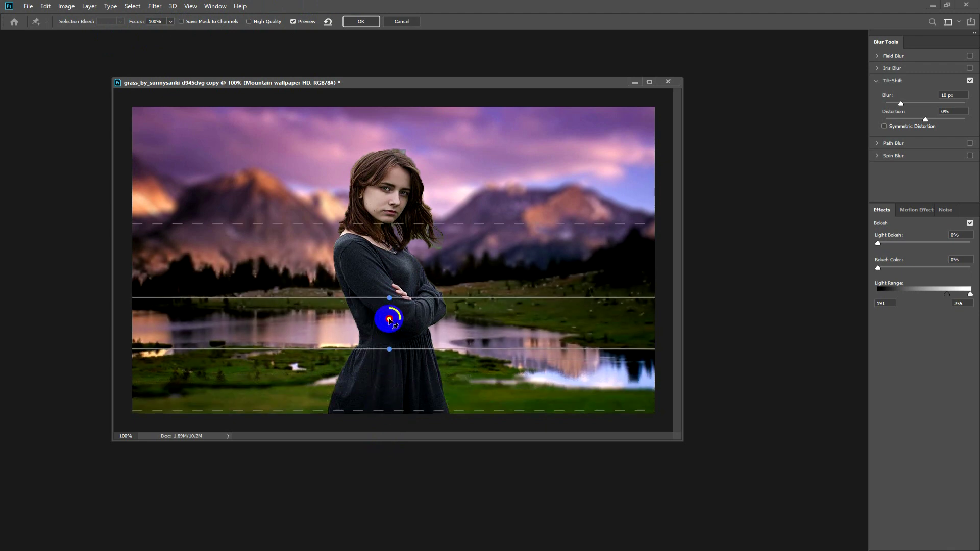
click(171, 21)
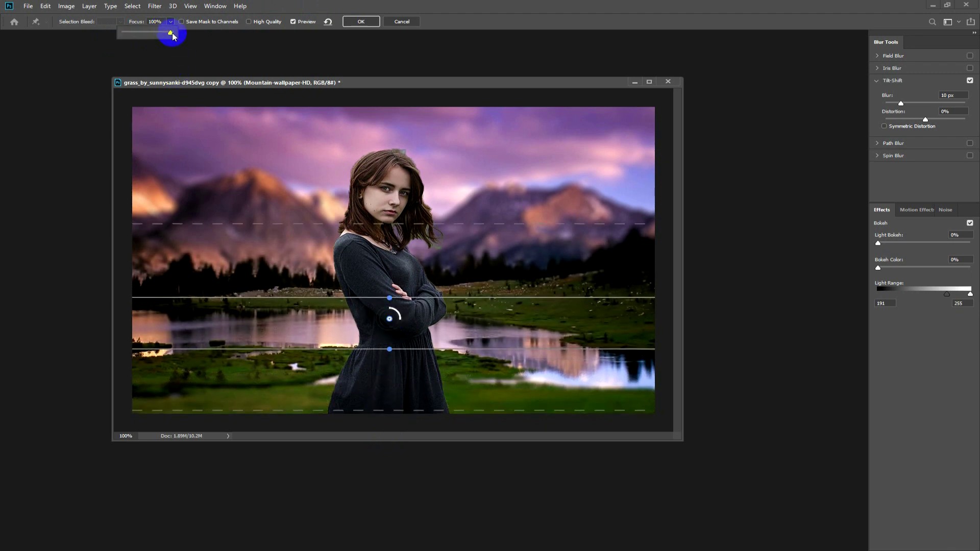
drag(173, 32, 110, 37)
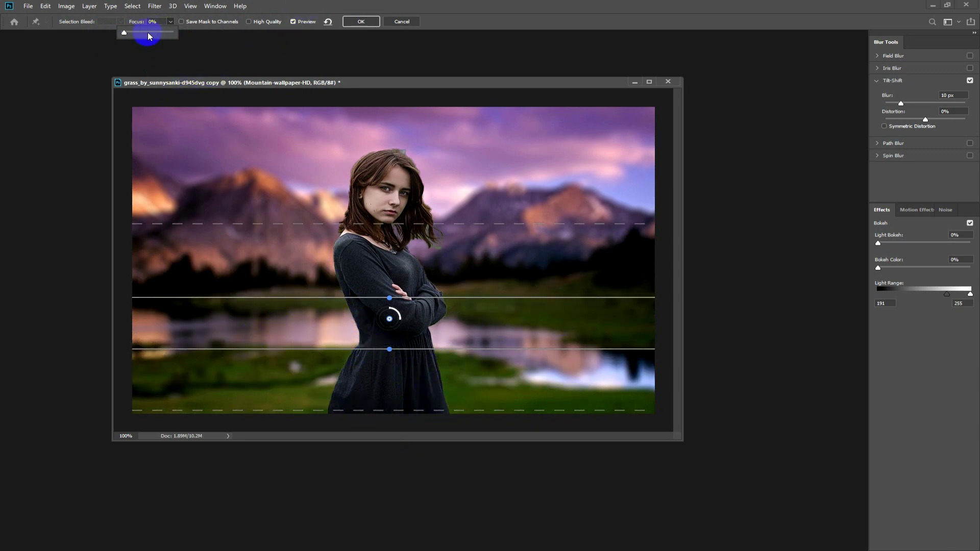
drag(179, 32, 149, 34)
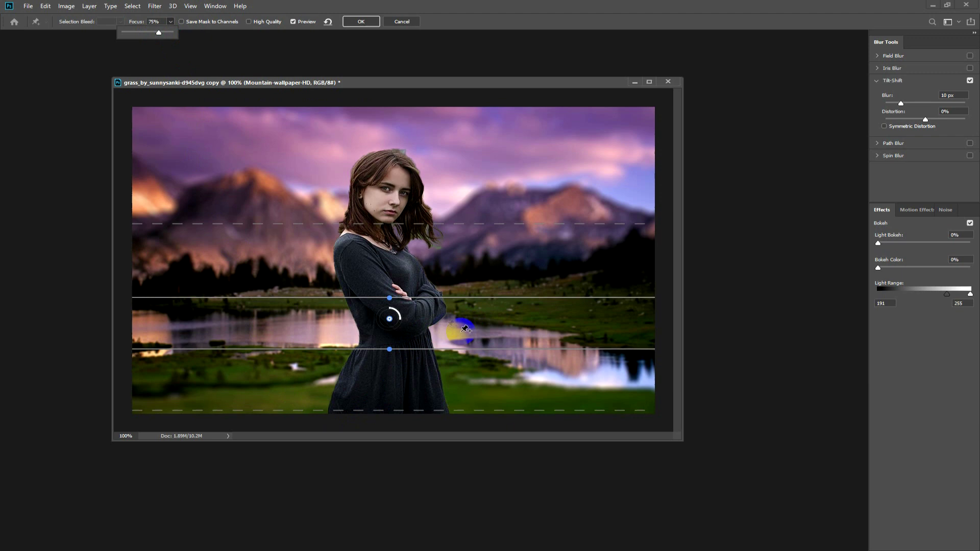
drag(152, 36, 150, 34)
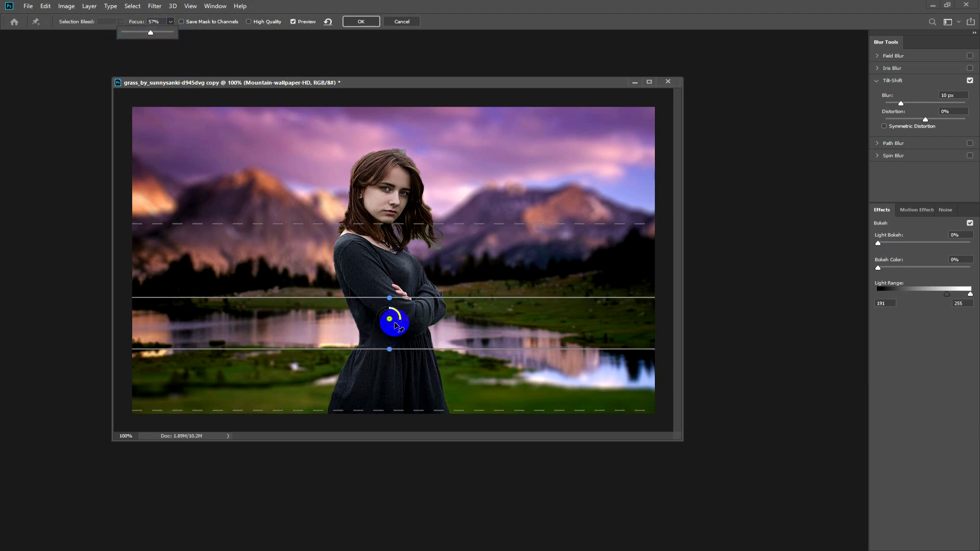
Set the blur to 11 px, nudge the focus band up, raise Focus to 80%, and apply
drag(396, 325, 384, 414)
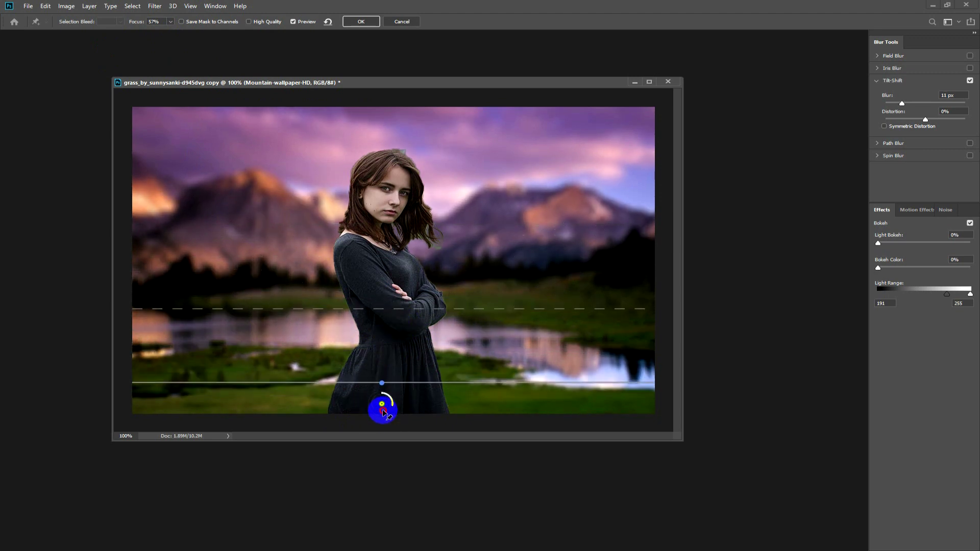
drag(384, 414, 383, 410)
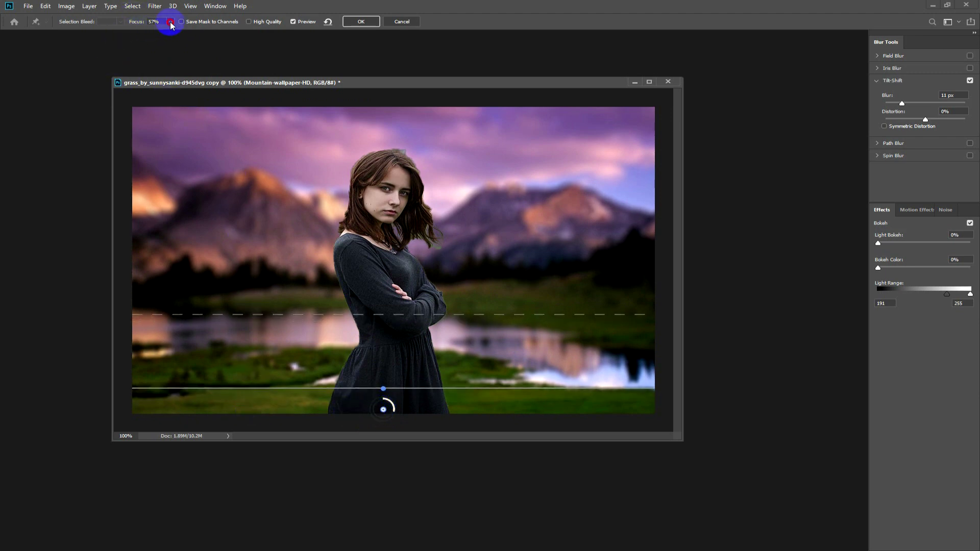
click(170, 22)
drag(169, 32, 198, 36)
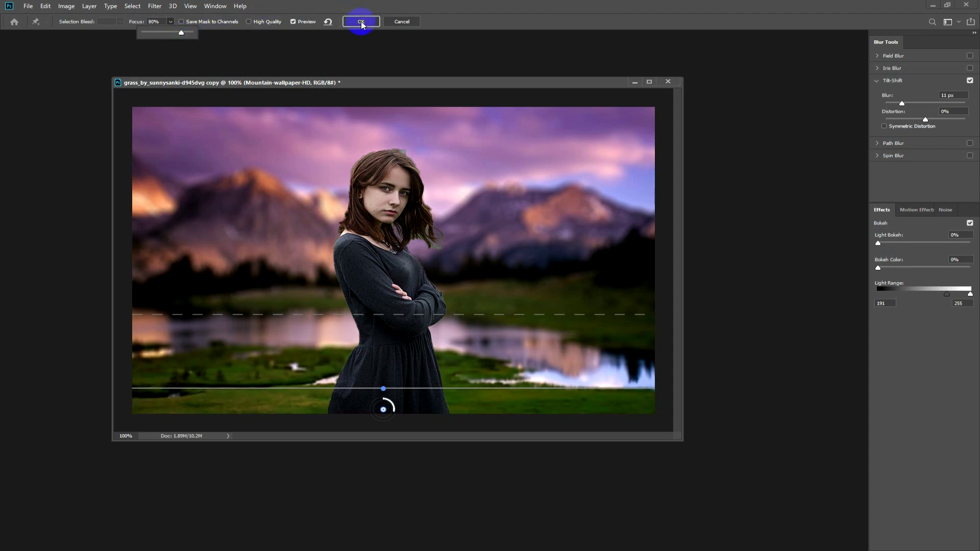
click(360, 22)
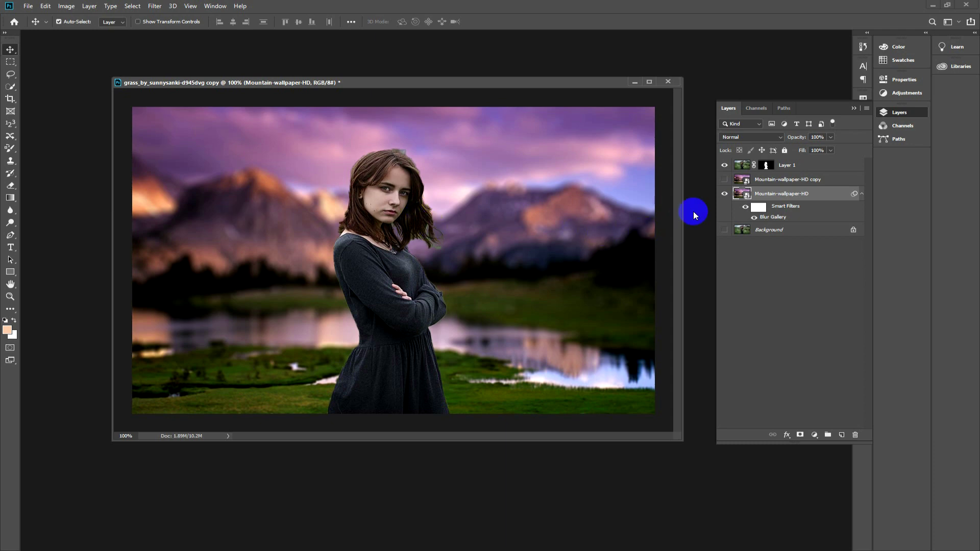
Toggle the Mountain-wallpaper-HD copy's visibility to compare sharp and blurred versions, leaving it visible
click(766, 180)
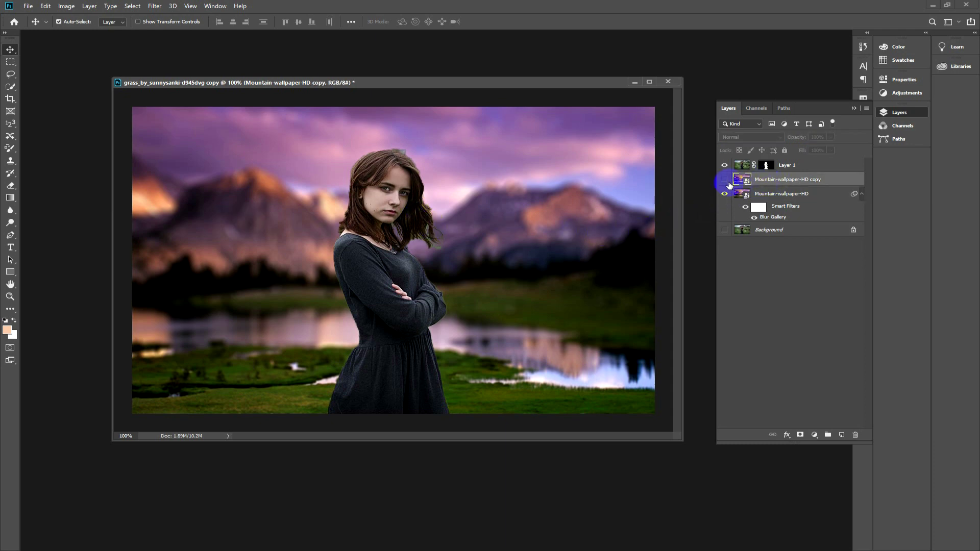
click(724, 180)
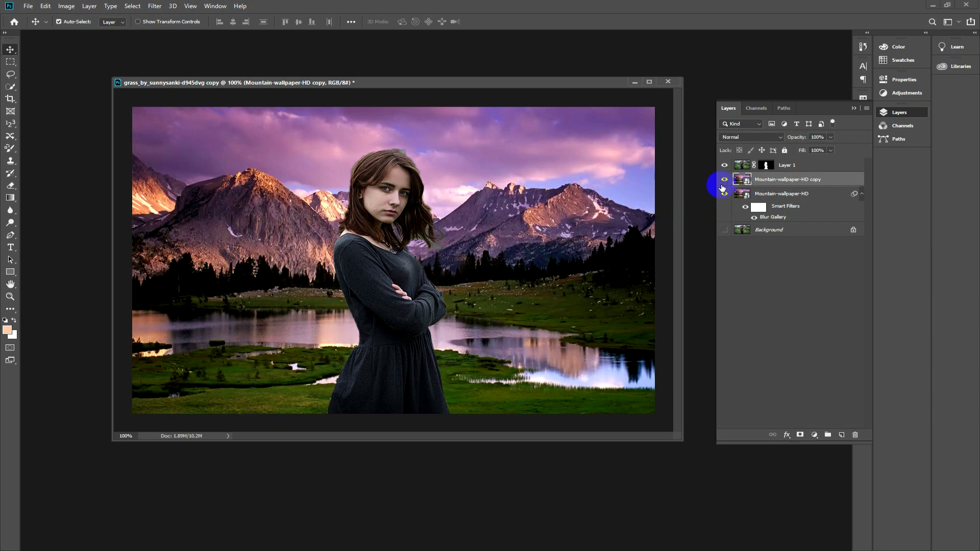
click(724, 179)
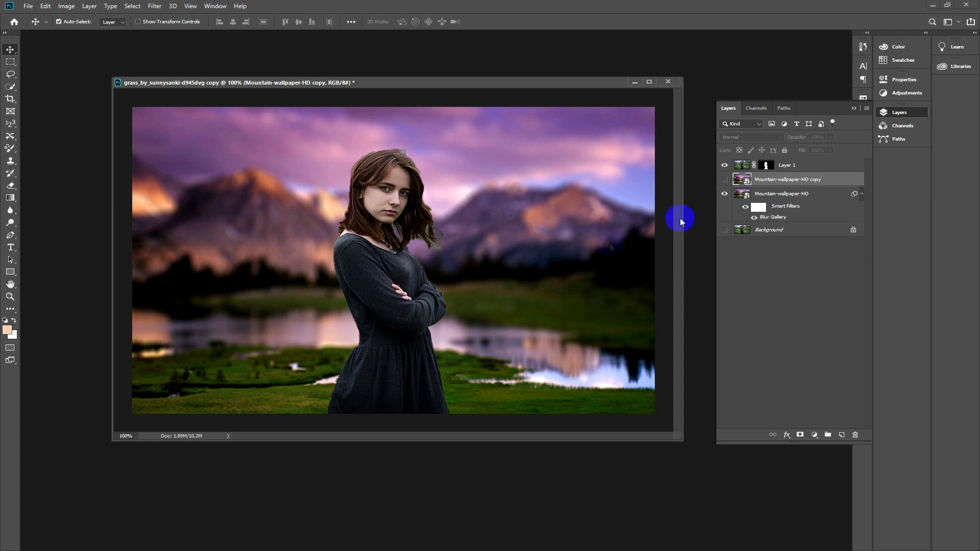
click(724, 179)
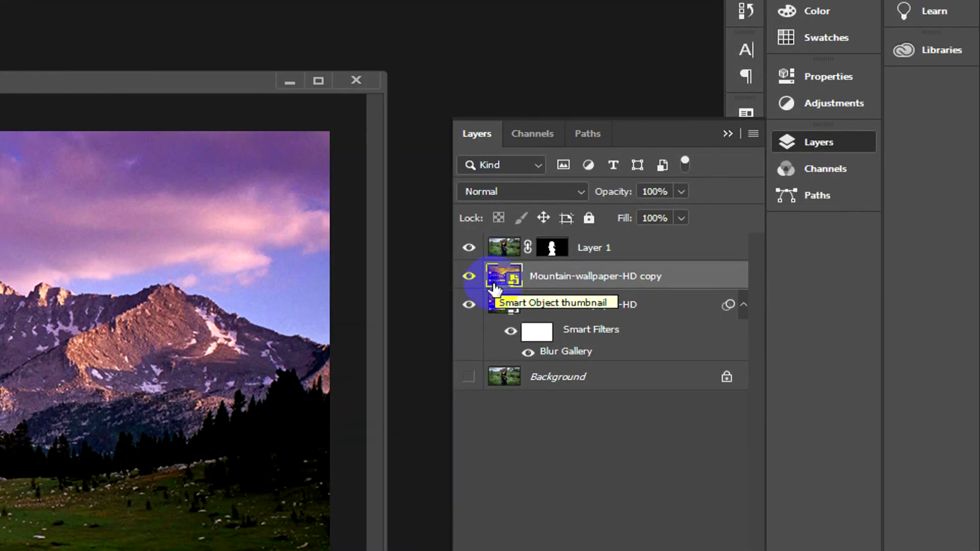
Set the Mountain-wallpaper-HD copy to Soft Light blending at 30% opacity
click(513, 192)
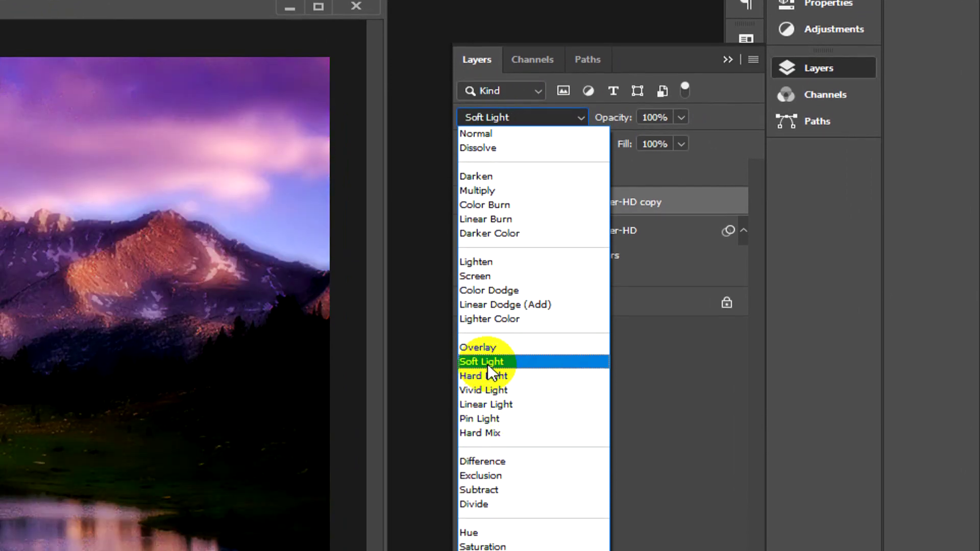
click(488, 364)
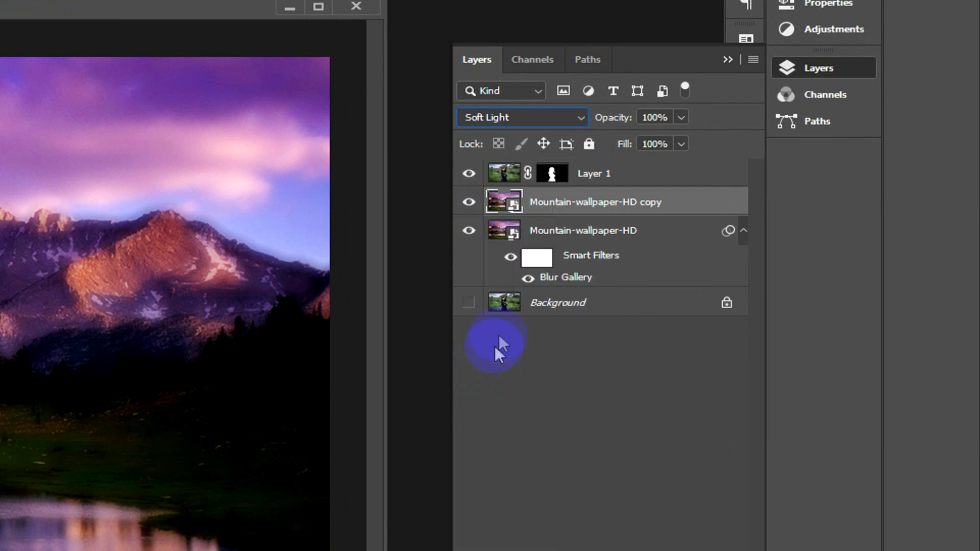
click(640, 134)
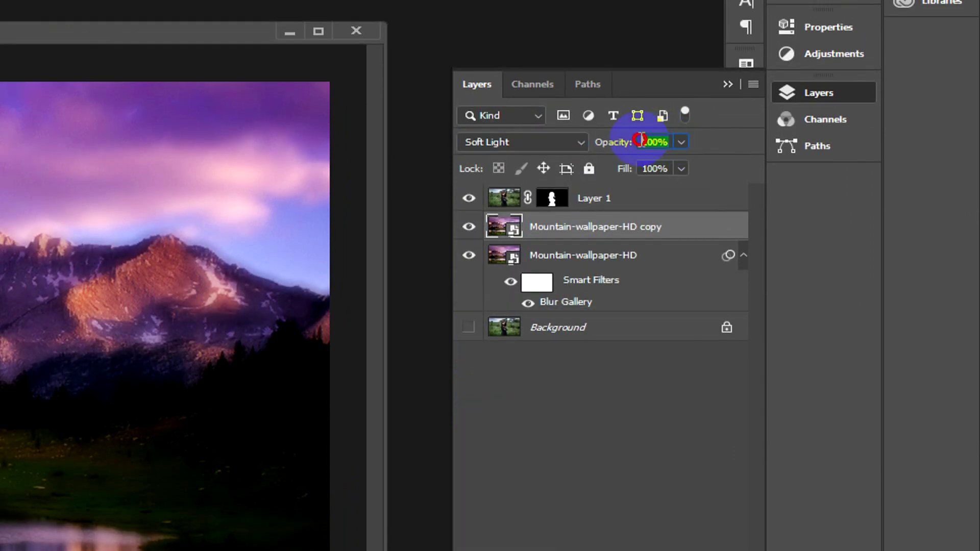
text(30)
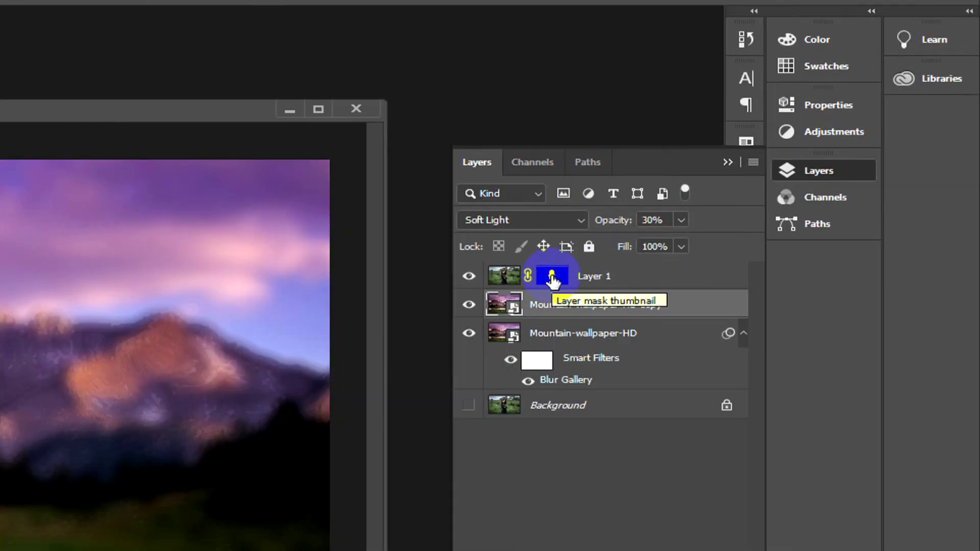
Select Layer 1's mask thumbnail and bring up the adjustment layer menu
click(766, 166)
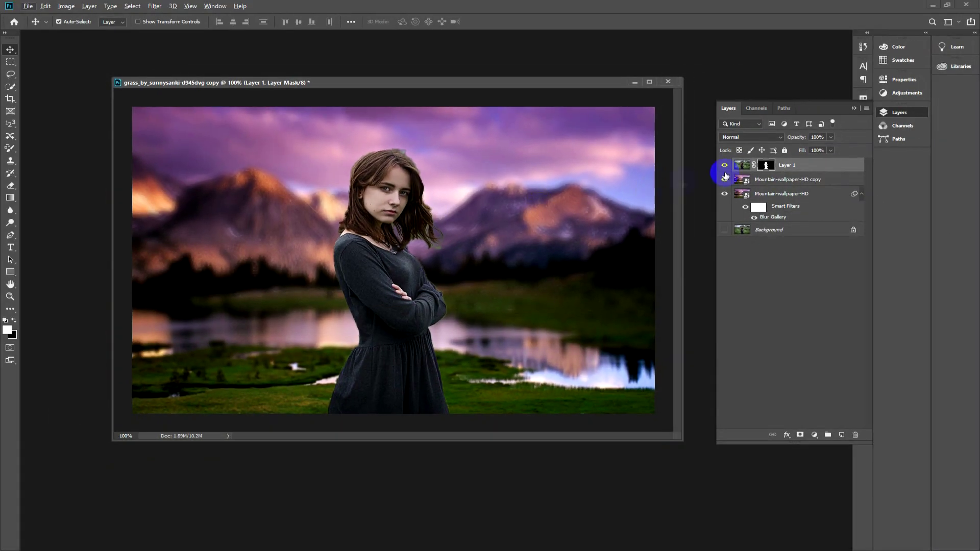
click(762, 165)
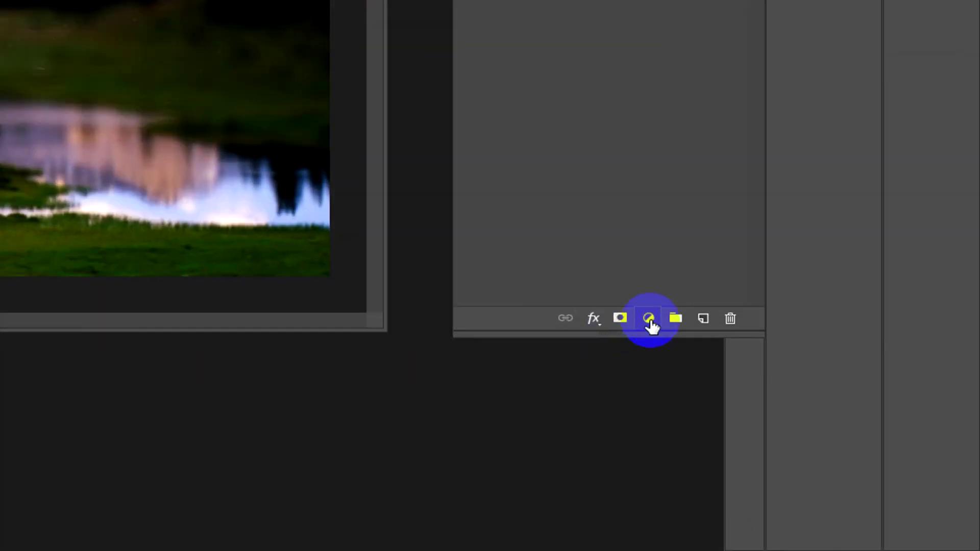
click(814, 436)
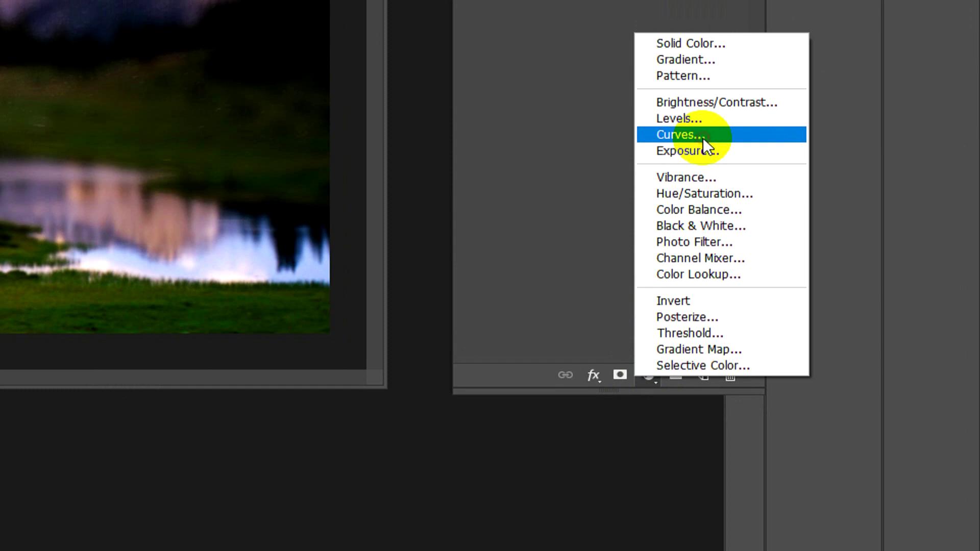
Add a Curves layer with a gentle RGB S-curve, clipped to the girl layer only
click(703, 135)
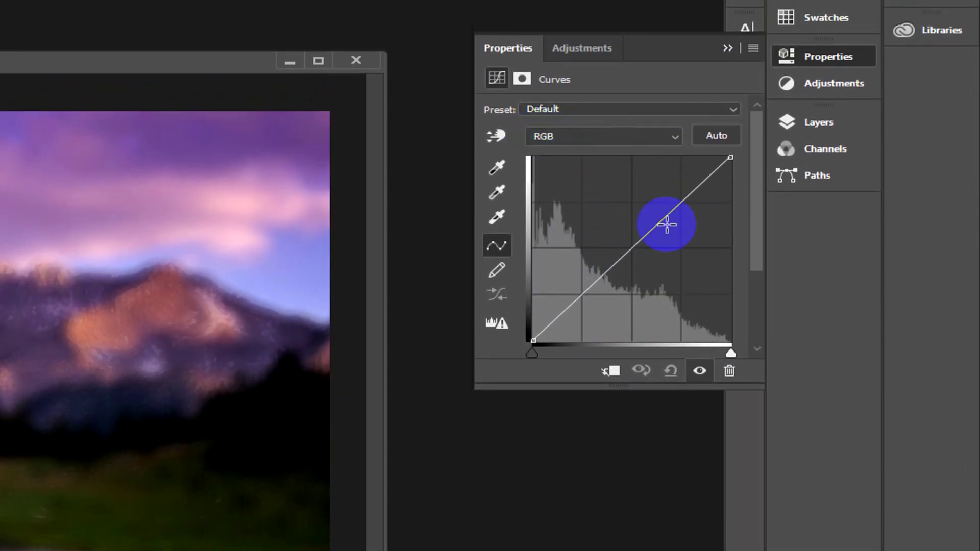
drag(667, 214, 665, 211)
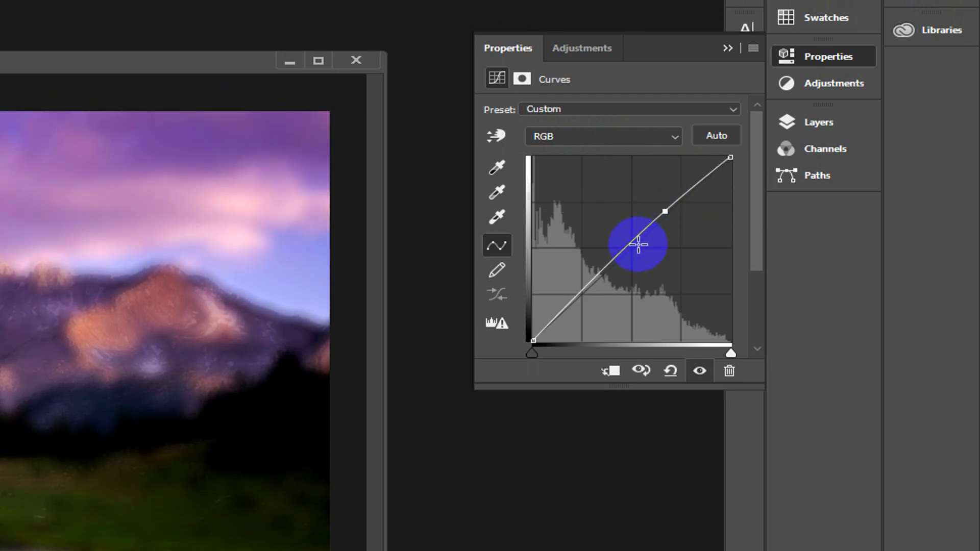
drag(596, 279, 598, 283)
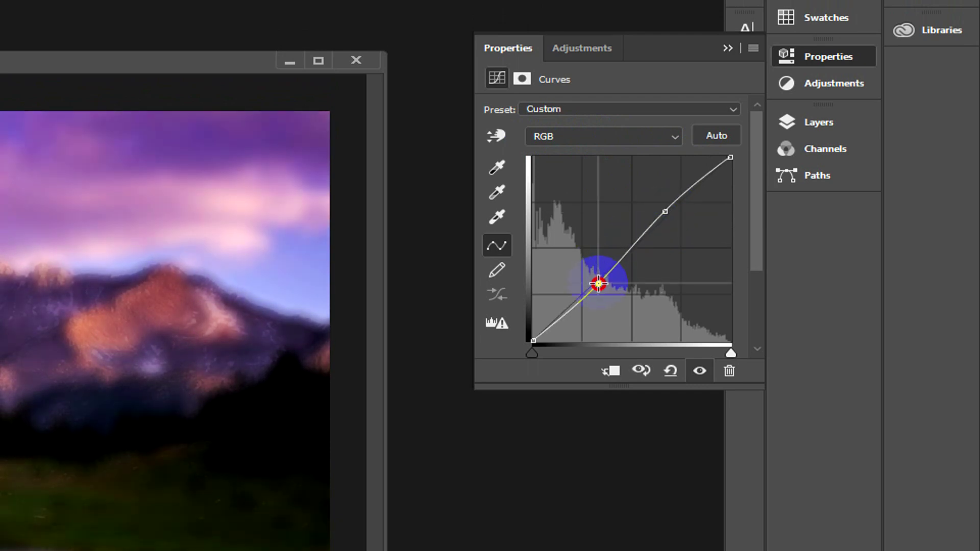
click(613, 372)
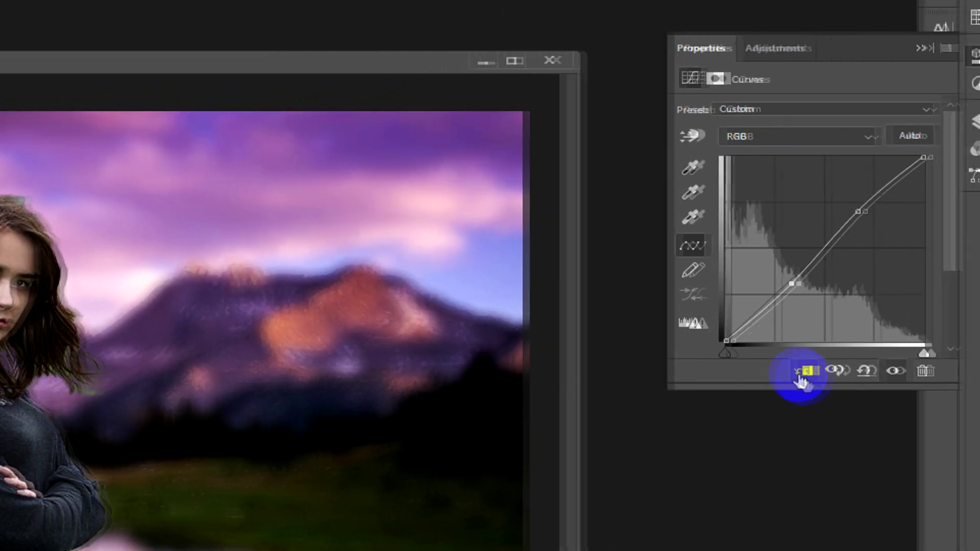
click(778, 371)
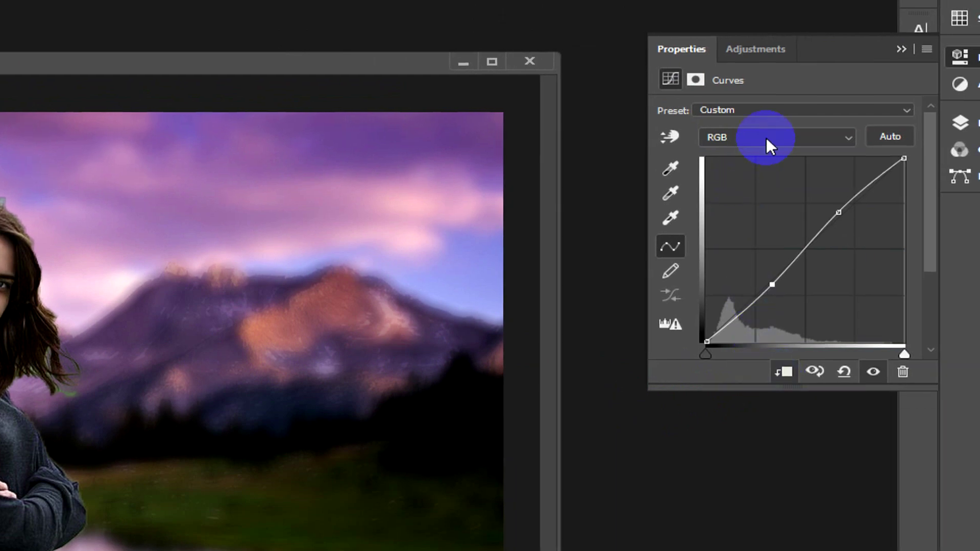
click(767, 139)
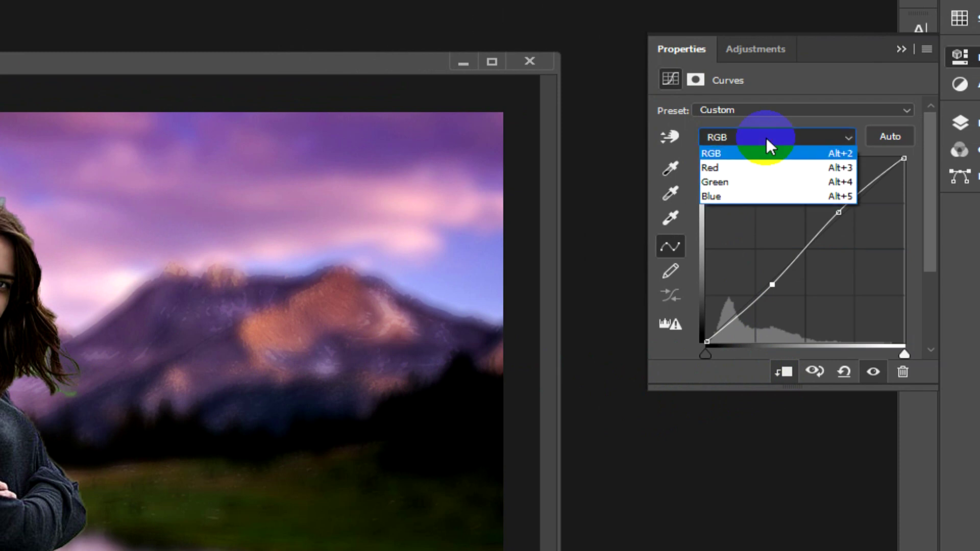
Add a midtone point on the Red curve and slightly lift the Blue curve's midtones
click(716, 167)
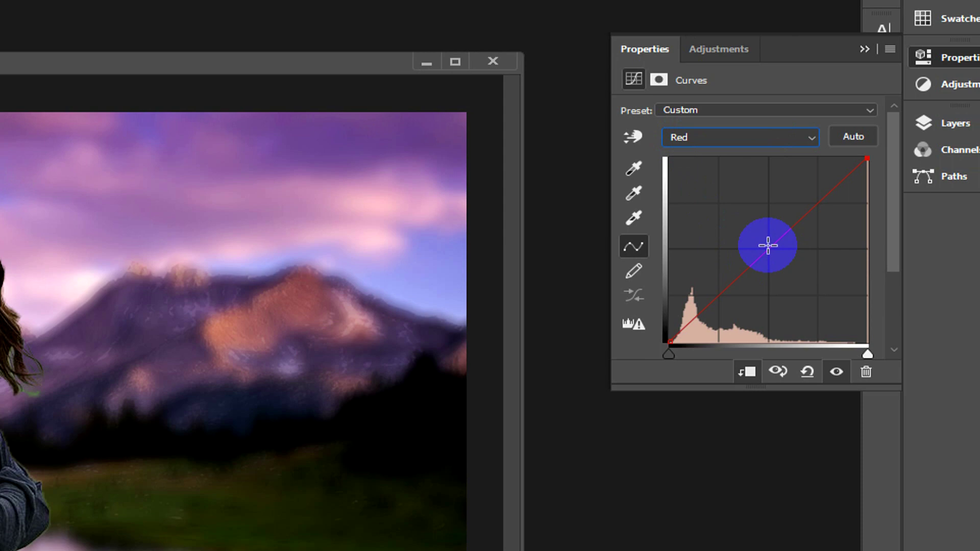
click(765, 245)
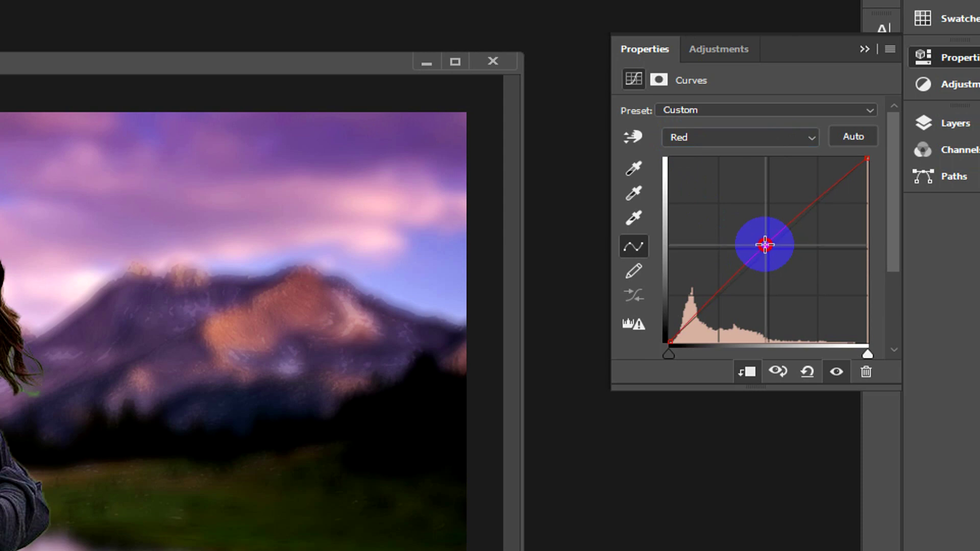
click(739, 143)
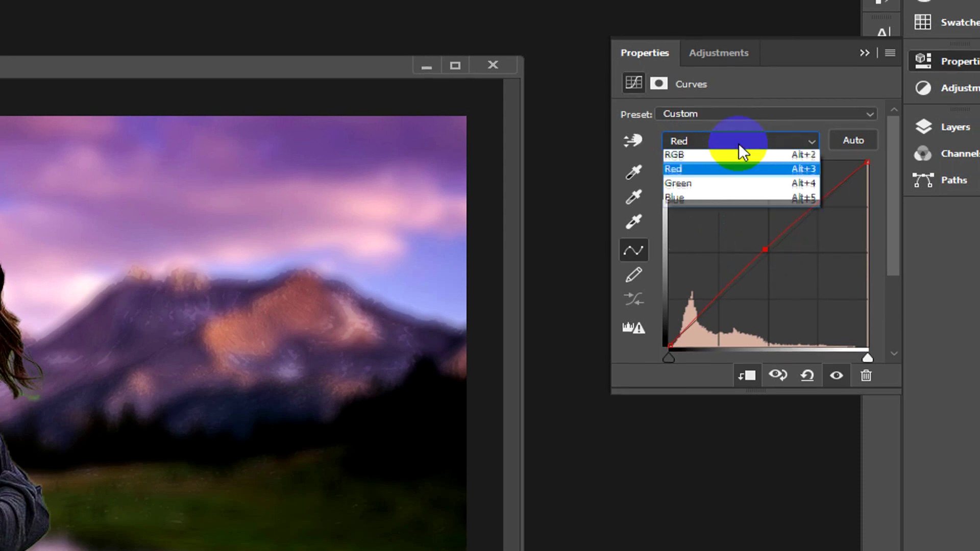
click(687, 199)
drag(765, 259, 754, 254)
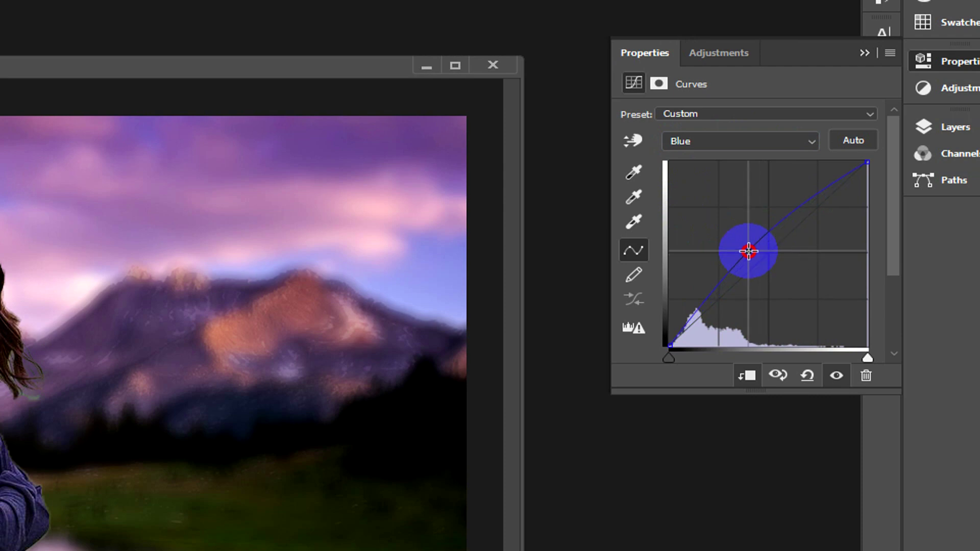
drag(753, 253, 755, 255)
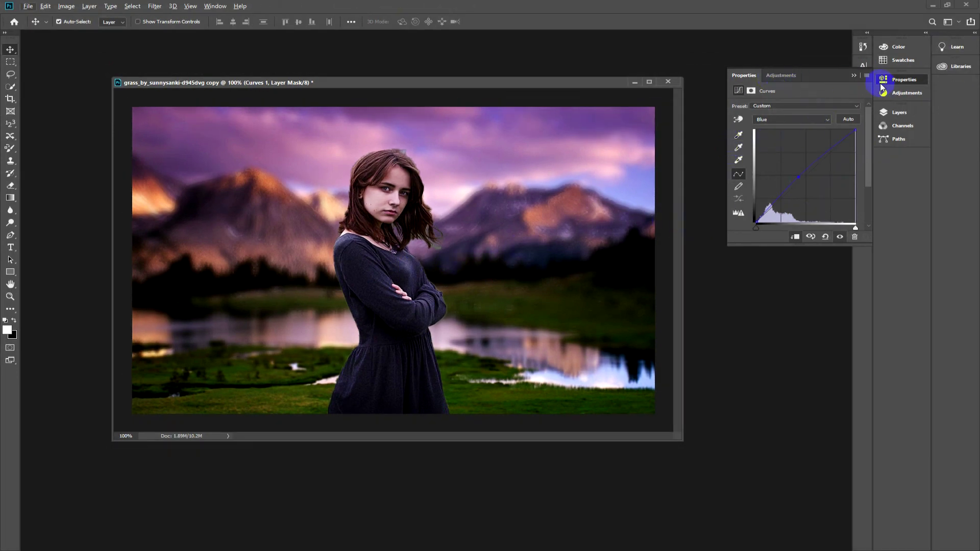
click(853, 75)
Back in Layers, toggle Curves 1 off and on to compare, and reposition the document window
click(900, 113)
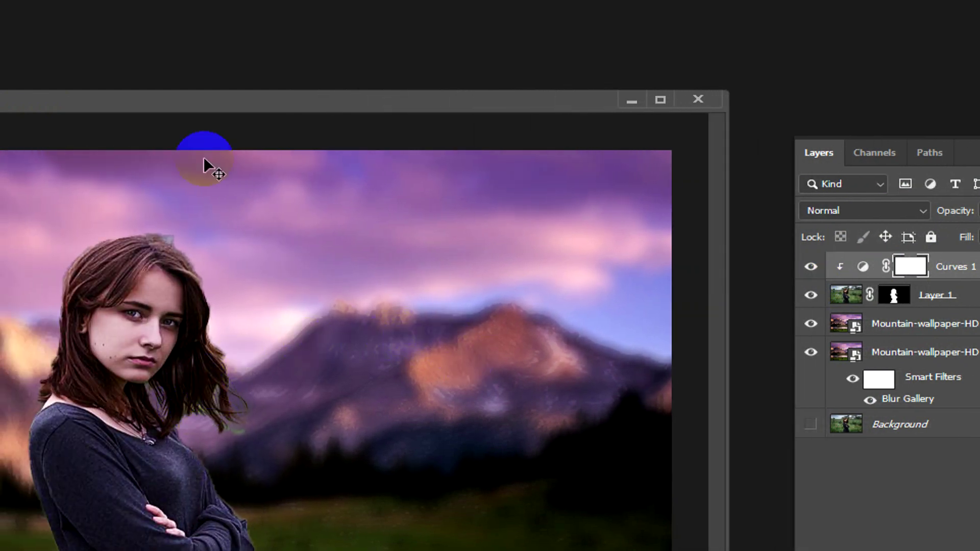
drag(195, 142, 377, 145)
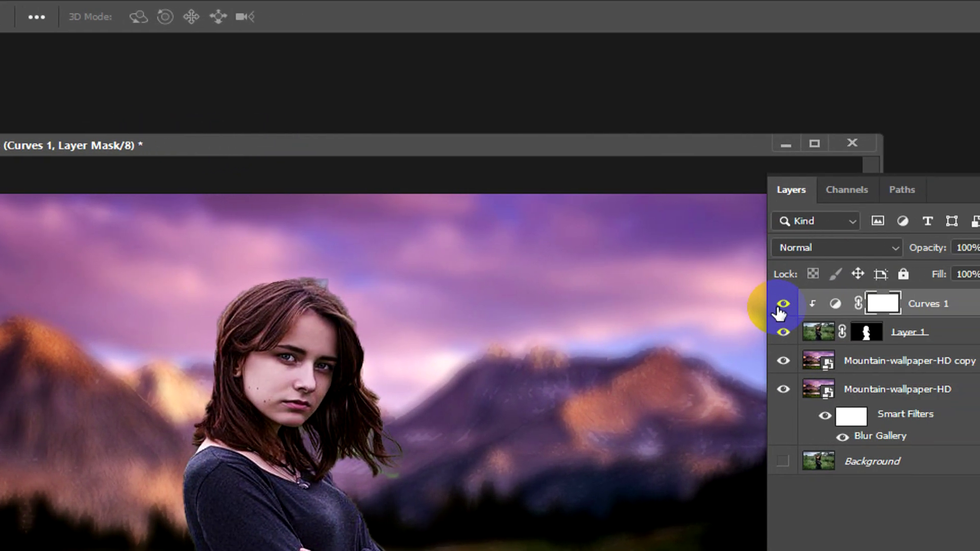
click(777, 307)
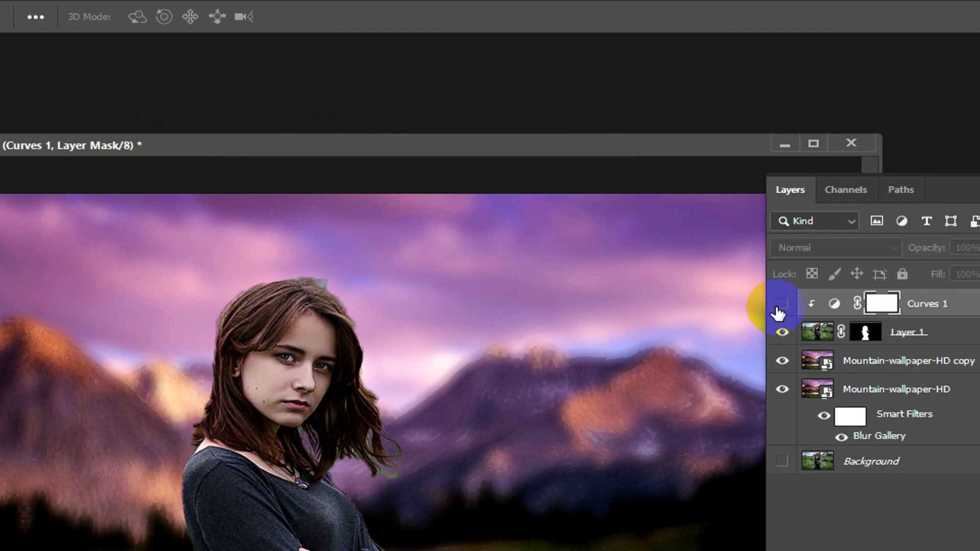
click(778, 308)
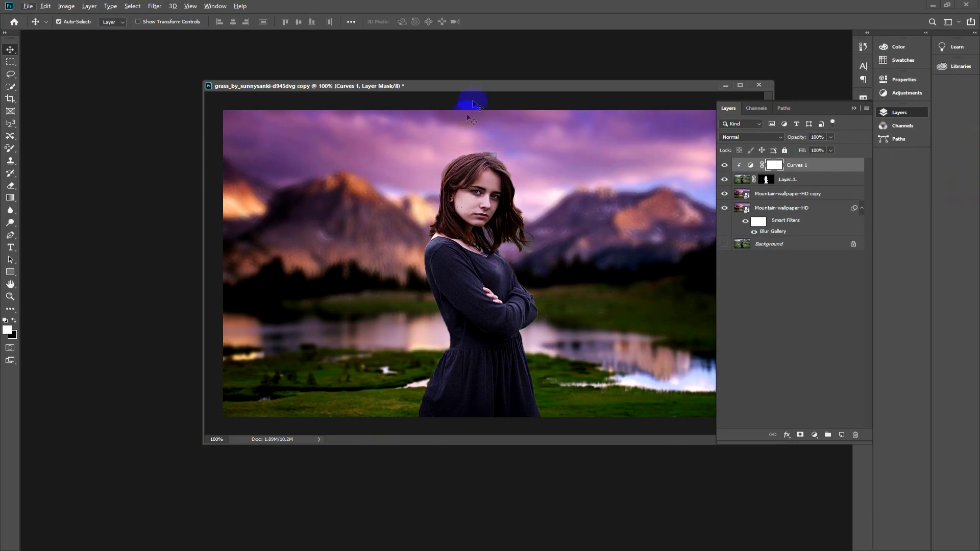
drag(479, 89, 372, 81)
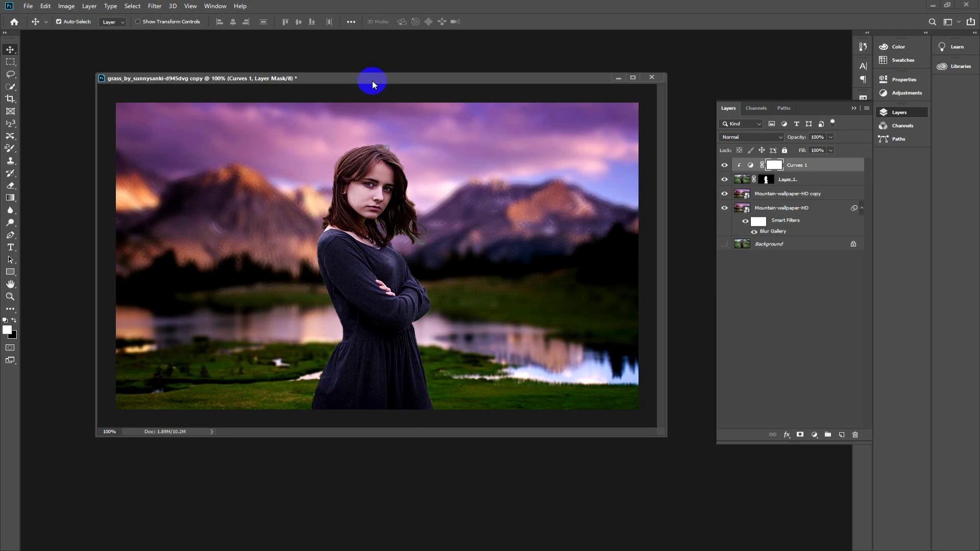
drag(372, 80, 368, 70)
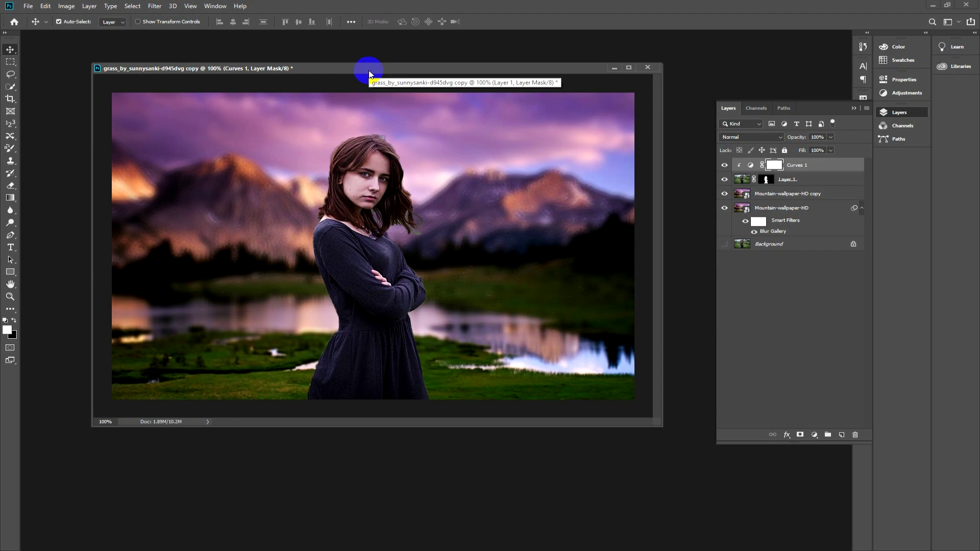
drag(382, 69, 386, 62)
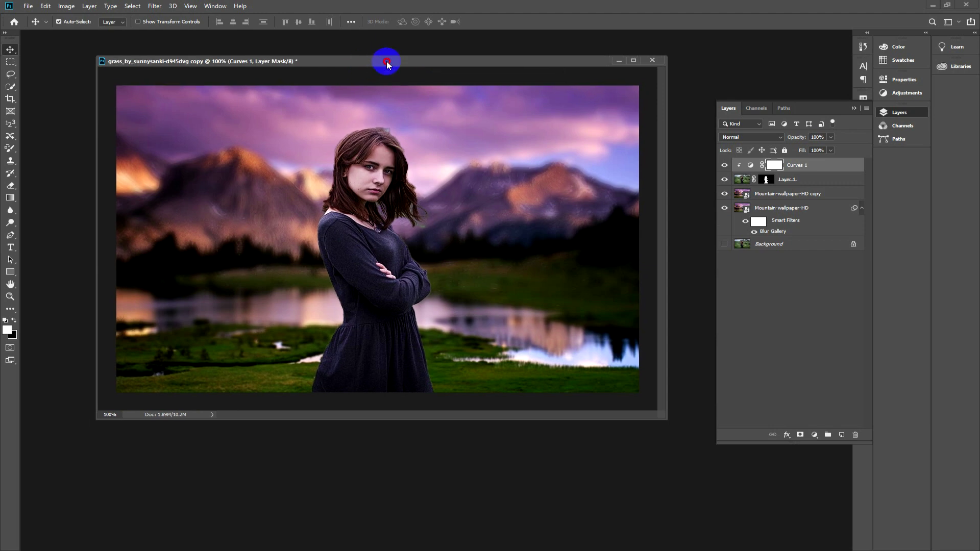